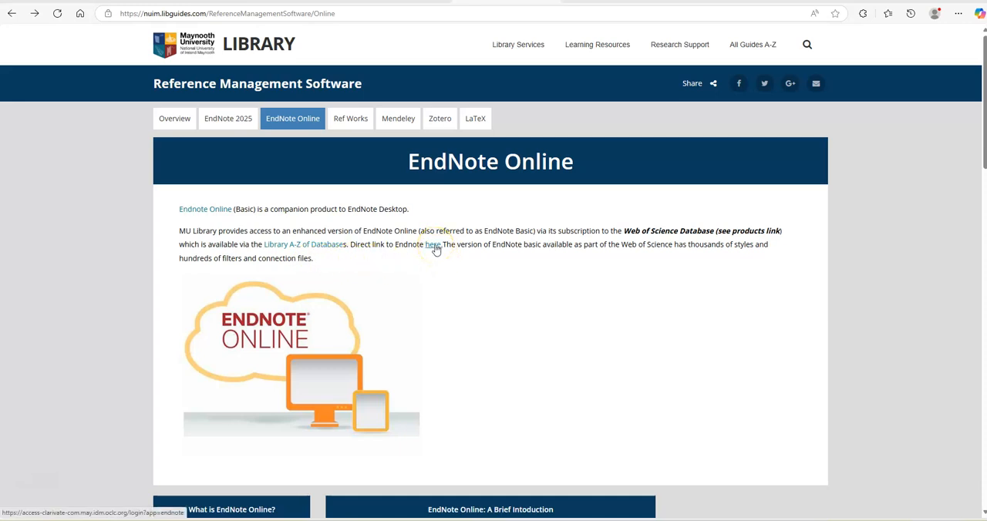
# Step: Follow the library guide's direct link to EndNote and sign in with the saved account
pyautogui.click(434, 246)
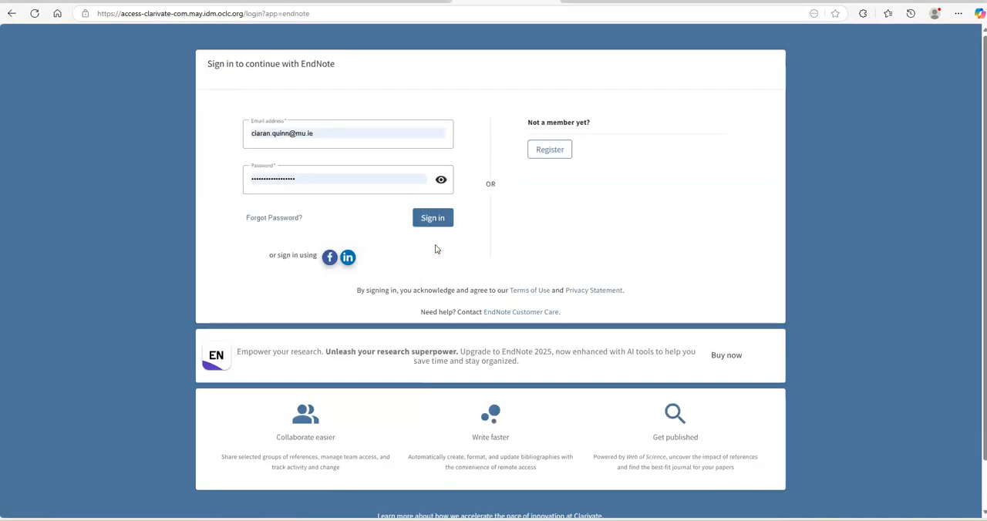
pyautogui.click(559, 161)
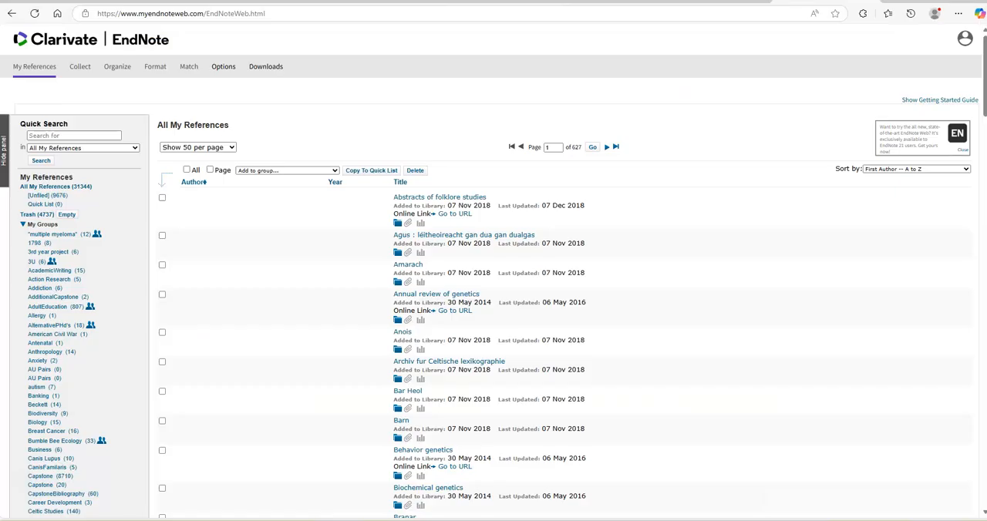
pyautogui.click(214, 444)
pyautogui.click(66, 137)
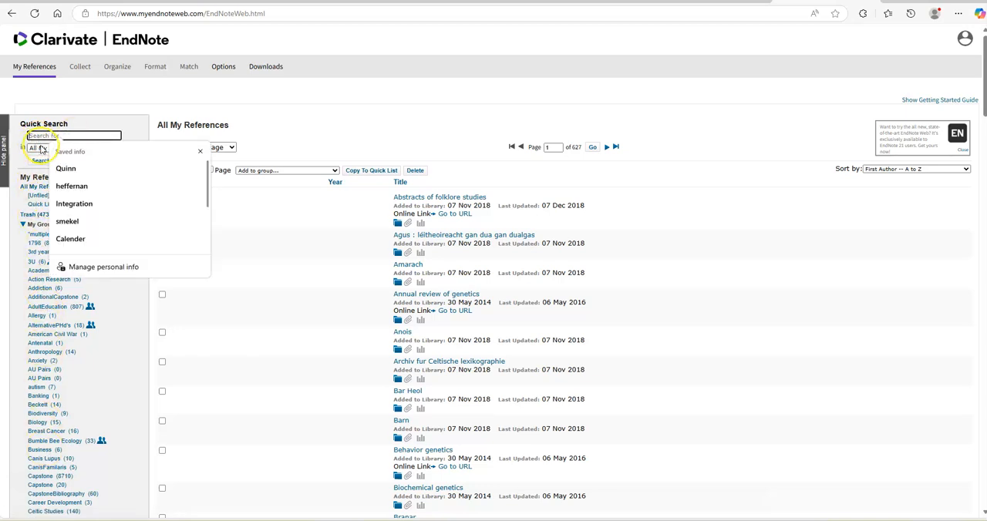
pyautogui.click(244, 218)
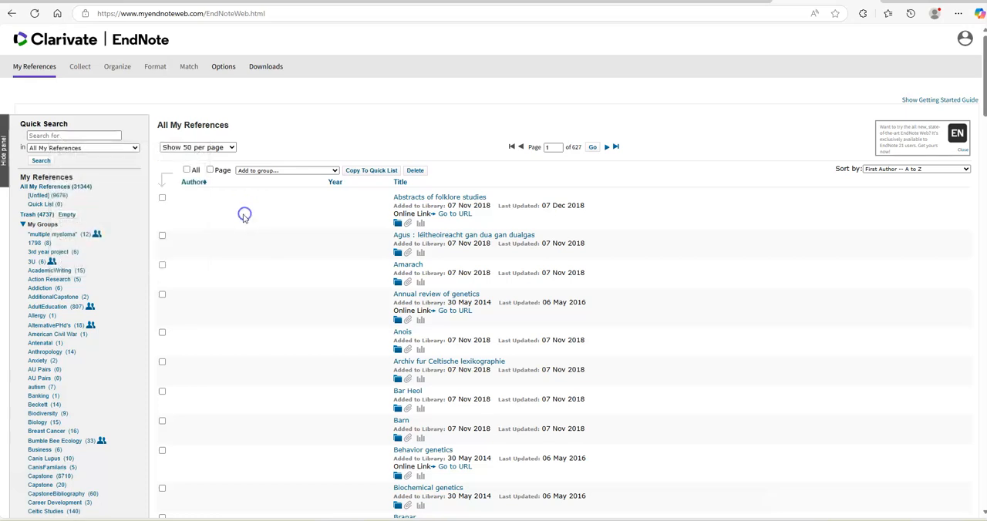
# Step: Start a new reference and set its reference type to Interview
pyautogui.moveTo(80, 68)
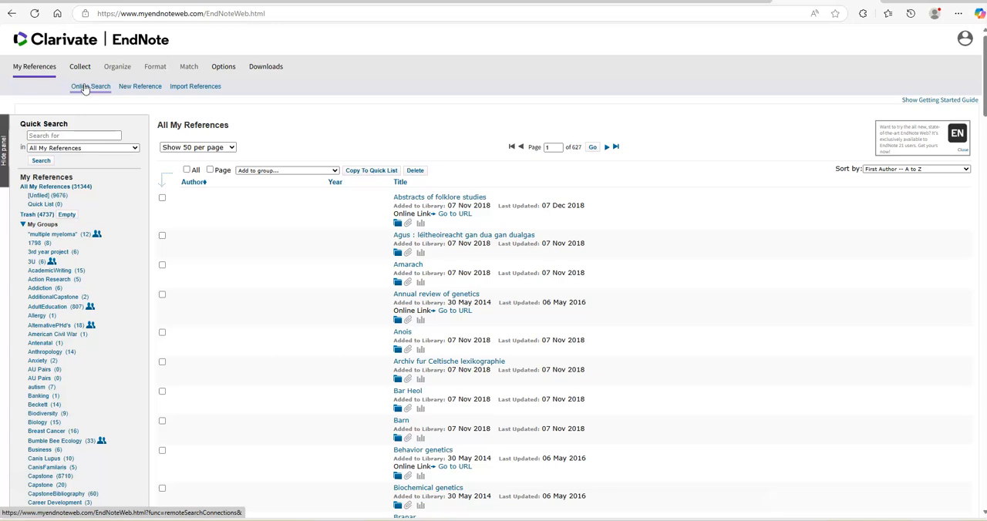
pyautogui.click(147, 87)
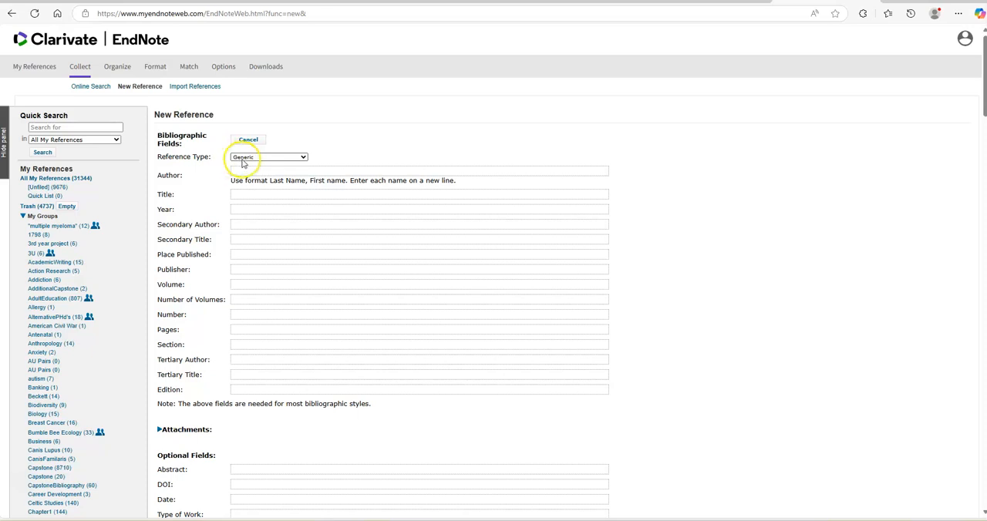
pyautogui.click(302, 157)
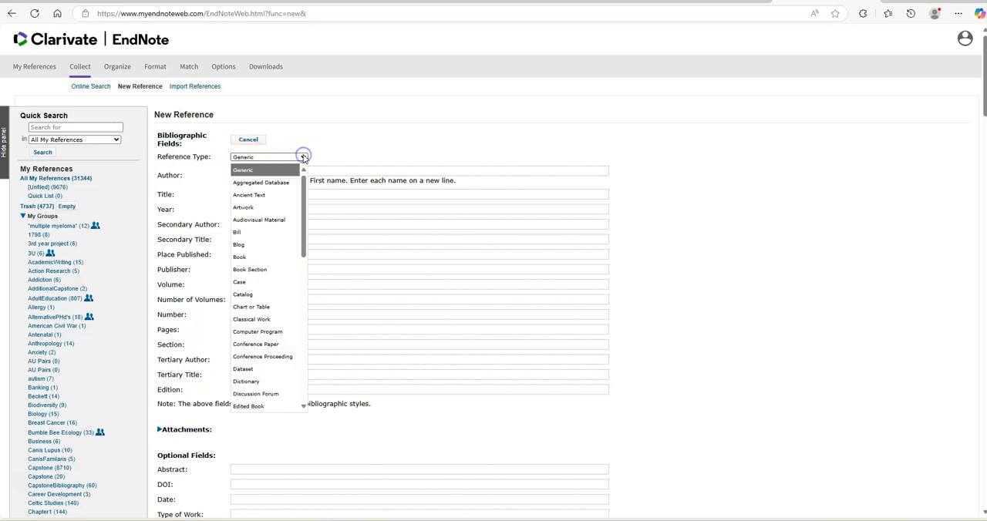
pyautogui.moveTo(306, 247); pyautogui.dragTo(309, 304)
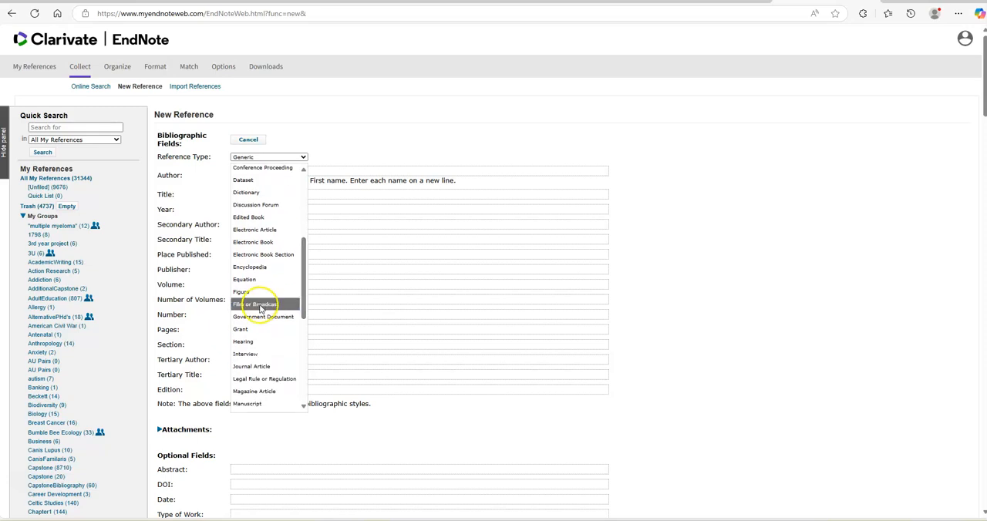
pyautogui.click(264, 354)
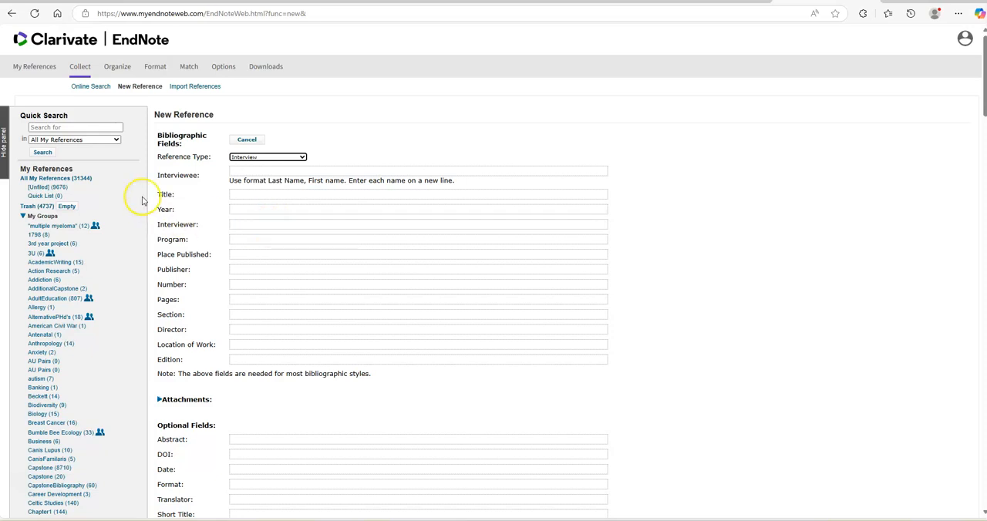
# Step: Open the reference import form and browse the Downloads folder for an import file, without choosing one
pyautogui.click(198, 87)
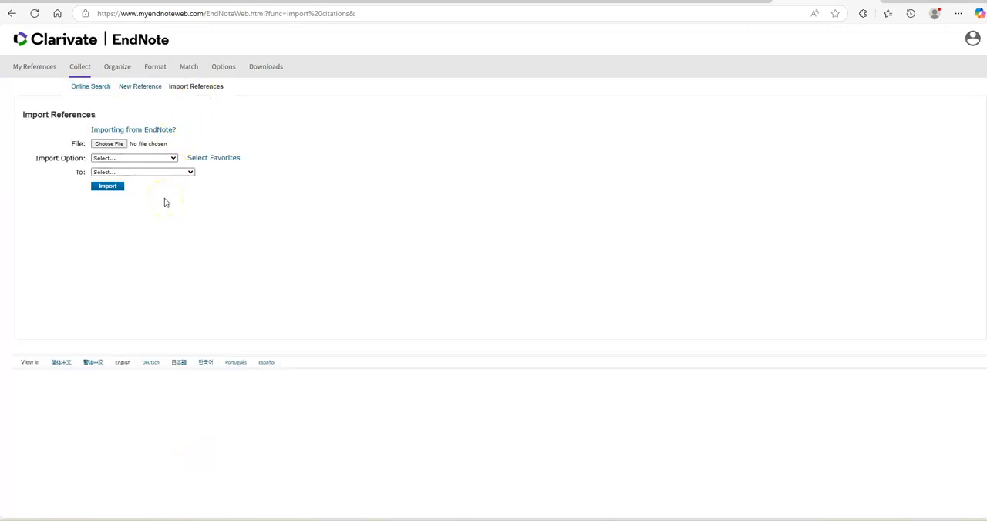
pyautogui.click(117, 146)
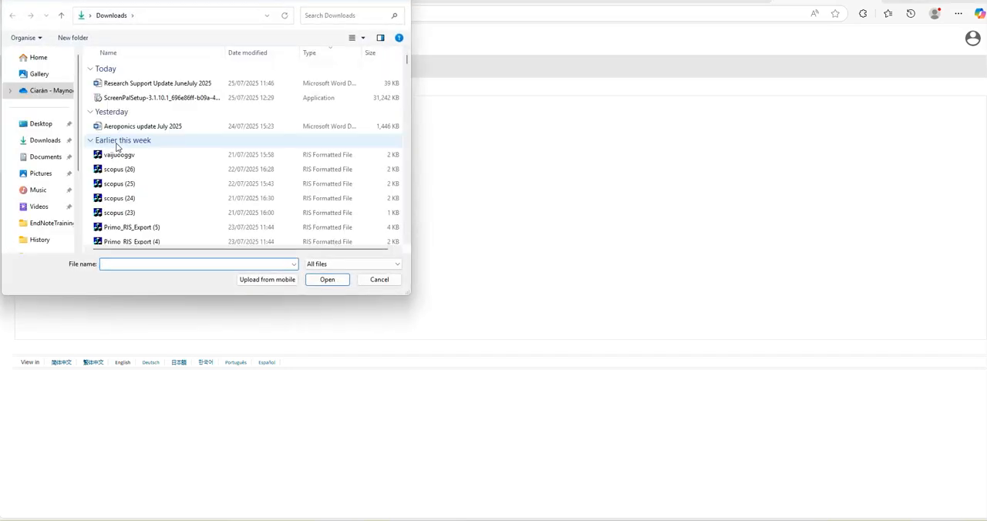
pyautogui.click(368, 282)
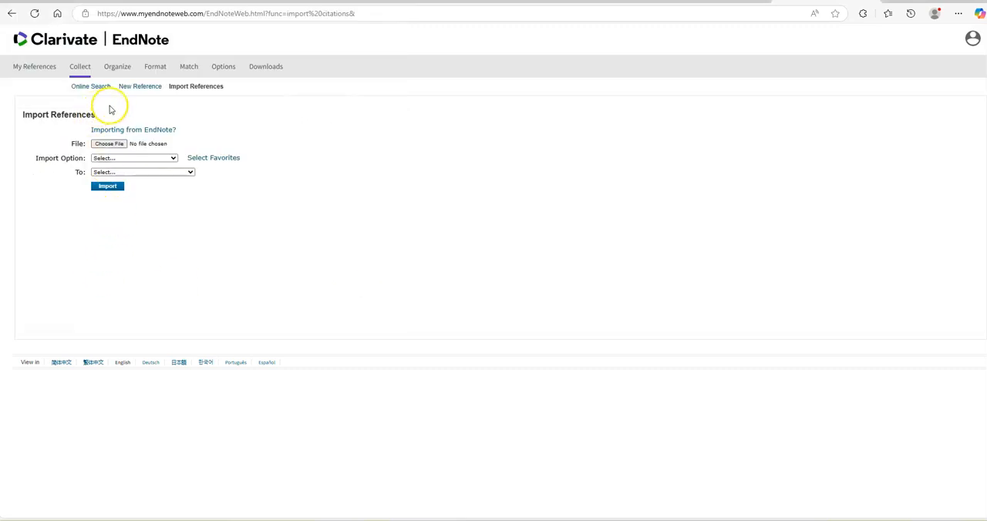
# Step: View the management pages for reference groups and attachments, and start a duplicate search in the library
pyautogui.moveTo(116, 68)
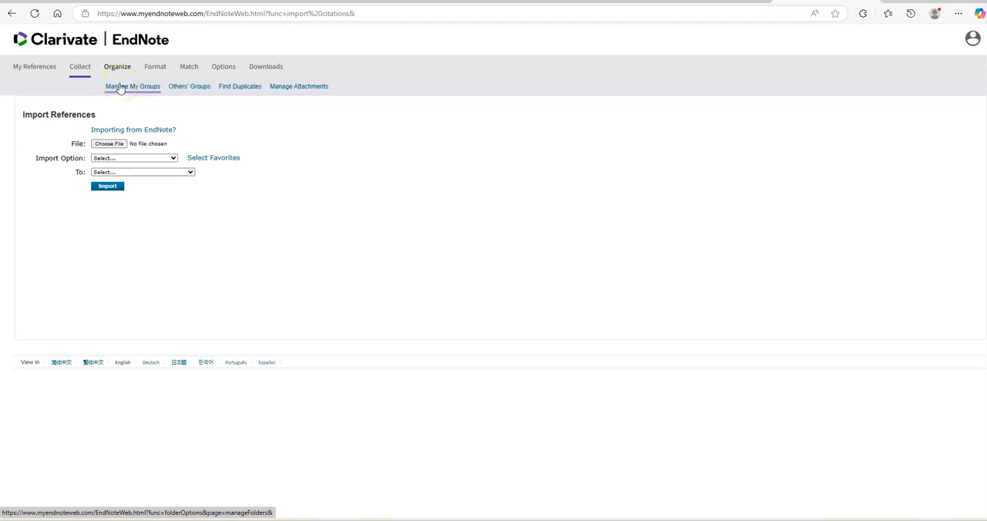
pyautogui.click(120, 87)
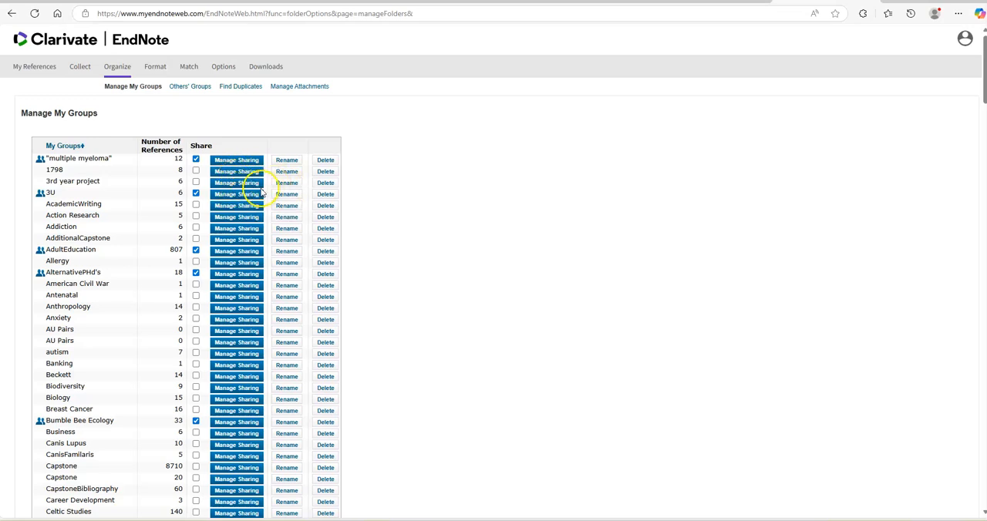
pyautogui.click(301, 90)
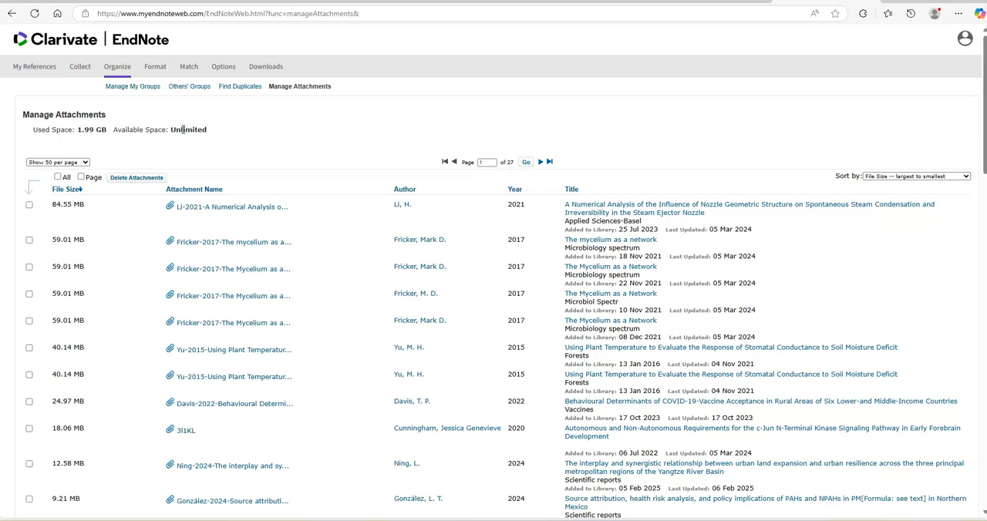
pyautogui.click(243, 90)
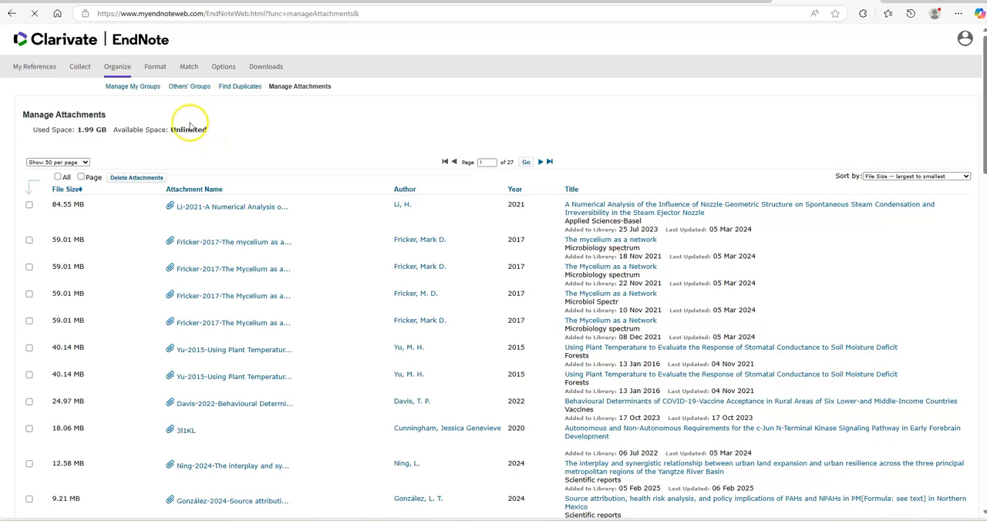
# Step: Try to open the bibliography formatting page, and view the downloads for Cite While You Write and EndNote Click
pyautogui.moveTo(156, 68)
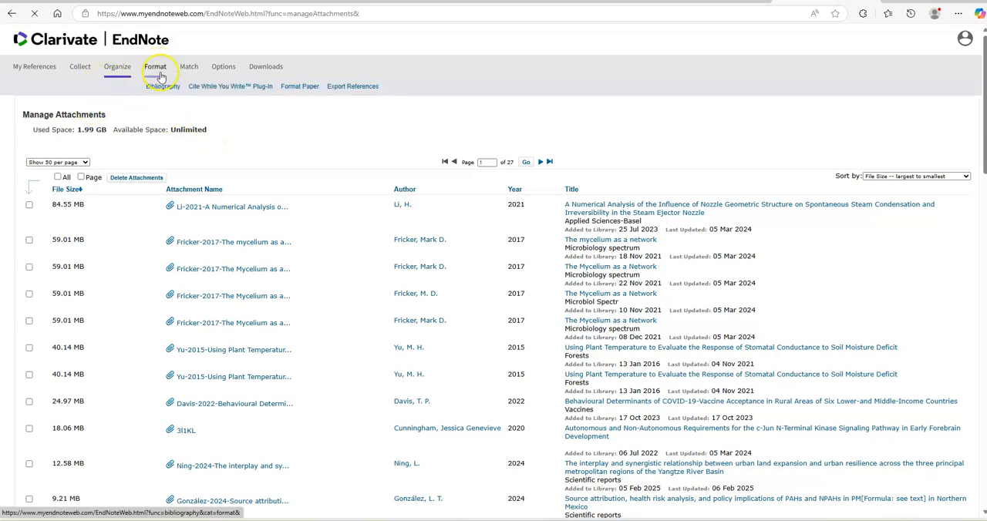
pyautogui.click(164, 88)
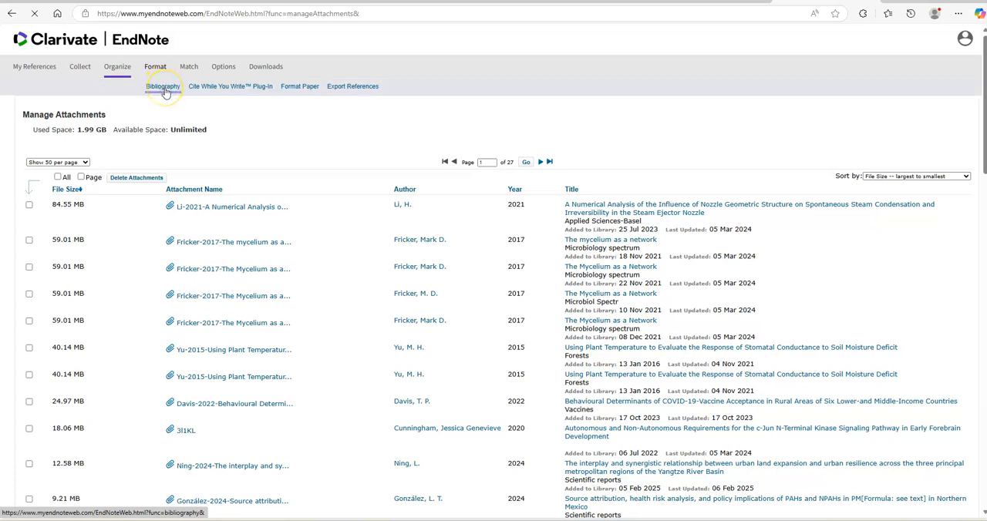
pyautogui.click(165, 90)
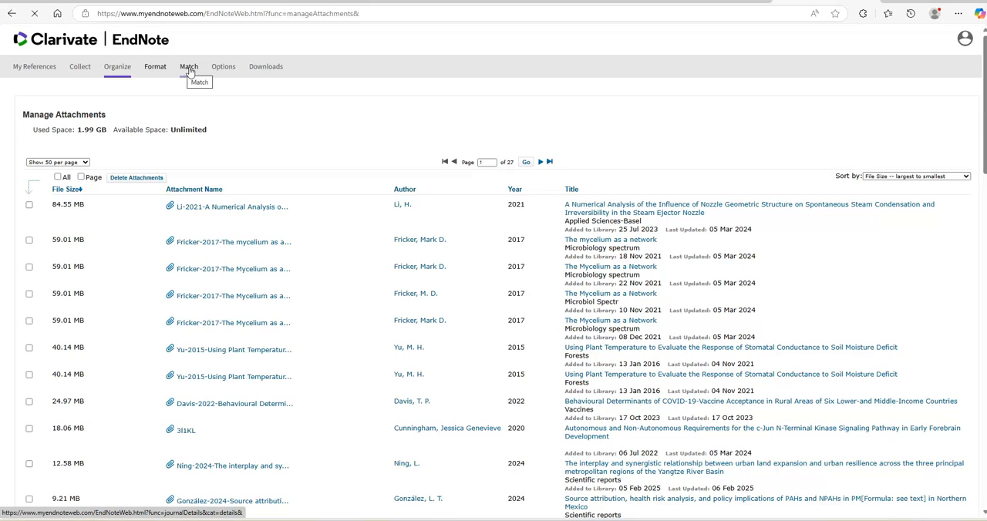
pyautogui.click(219, 68)
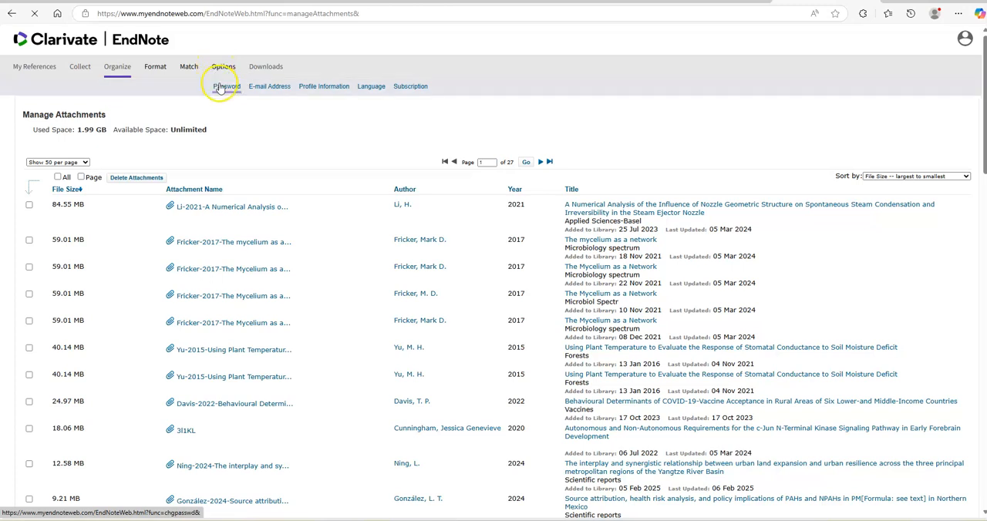
pyautogui.click(263, 70)
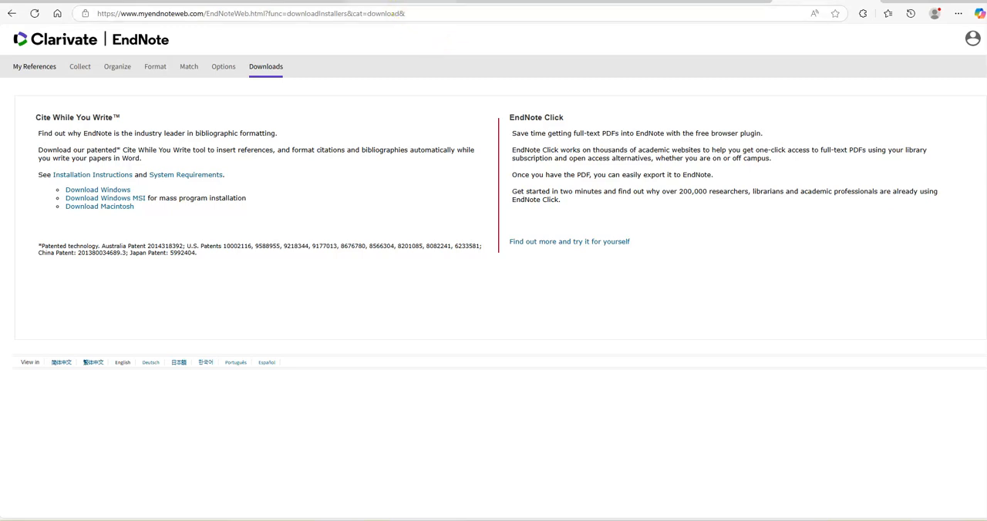
# Step: Search for "maynooth library" in a new browser tab and open the Maynooth University Library site
pyautogui.hotkey('ctrl', 't')
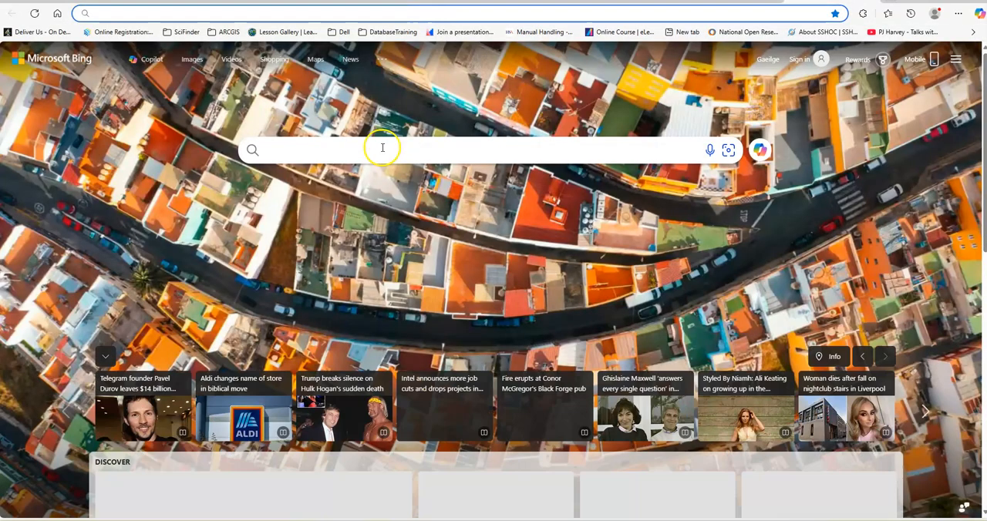
pyautogui.click(383, 147)
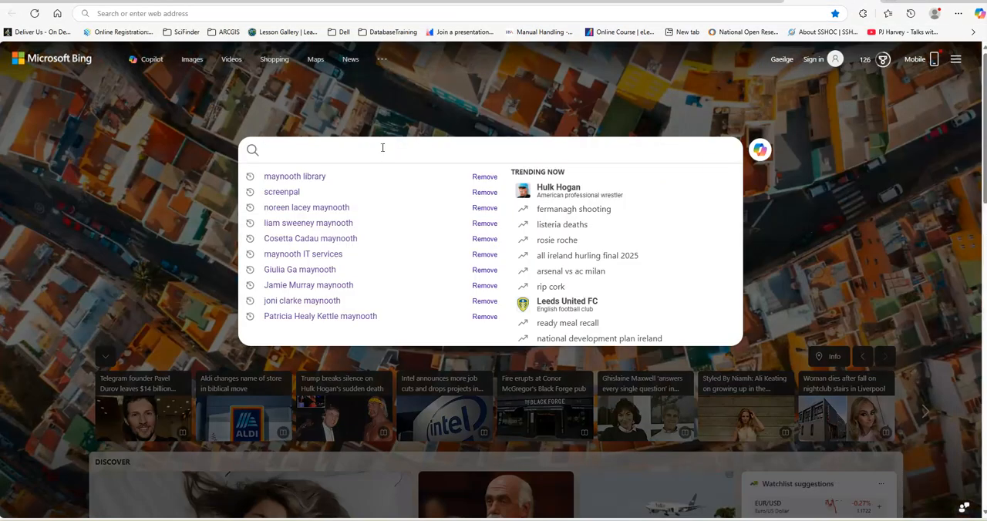
pyautogui.click(338, 184)
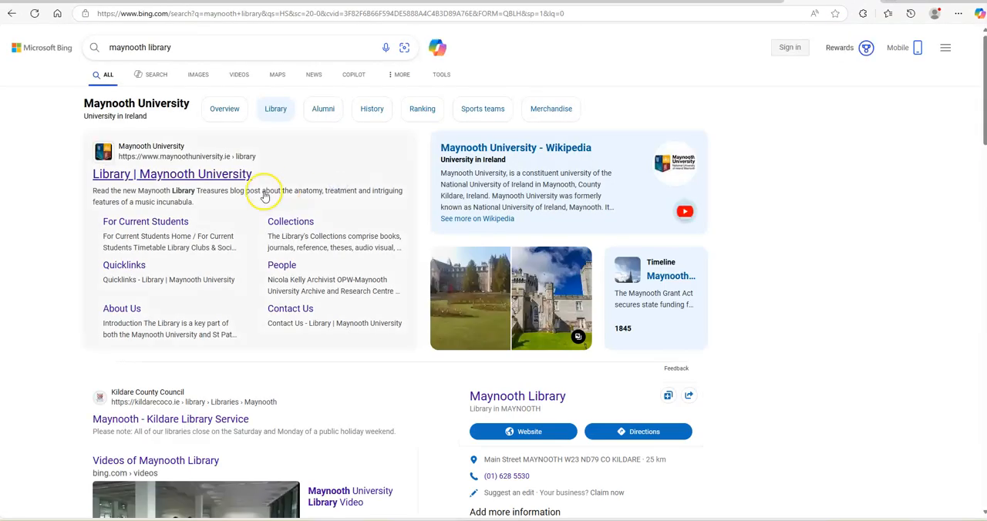
pyautogui.click(216, 176)
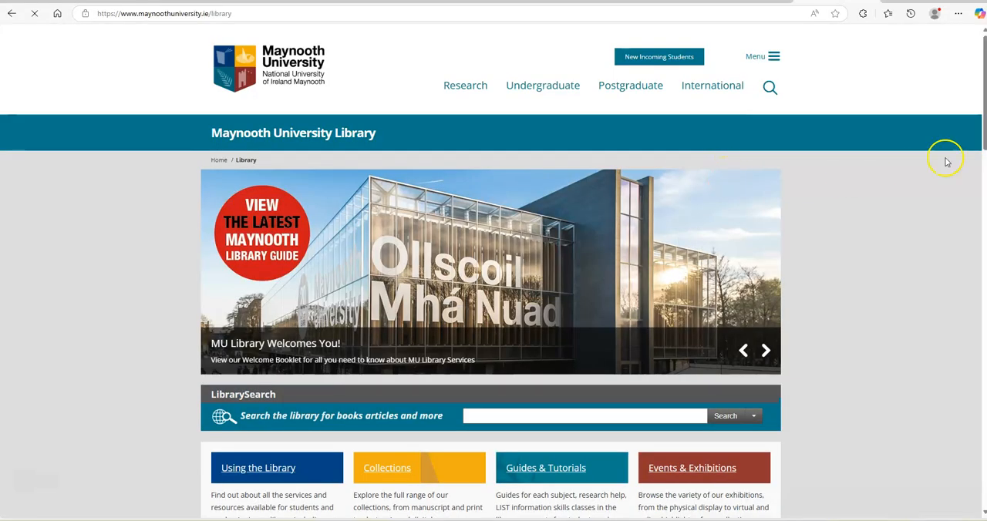
# Step: Run an advanced LibrarySearch for records with any field containing "education" AND any field containing "autism"
pyautogui.moveTo(979, 94); pyautogui.dragTo(982, 148)
pyautogui.click(638, 182)
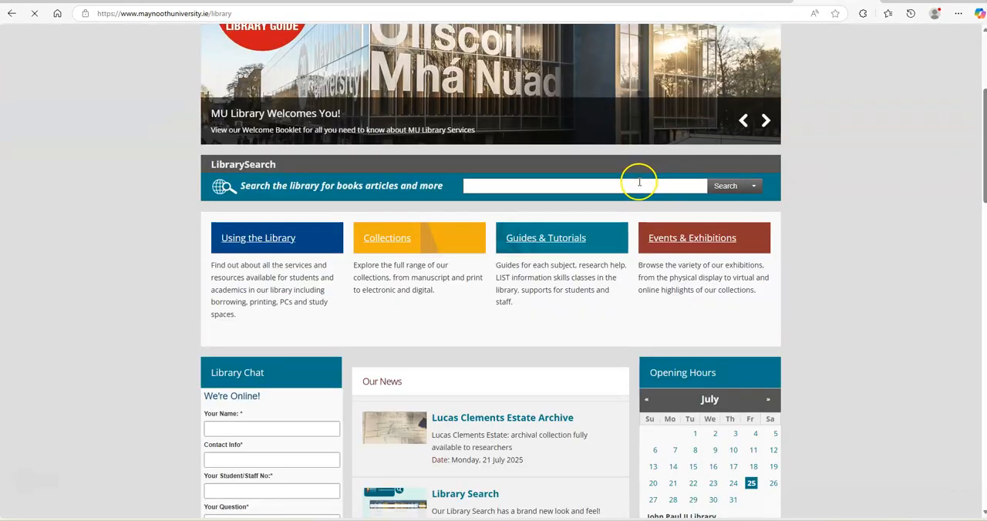
pyautogui.click(750, 188)
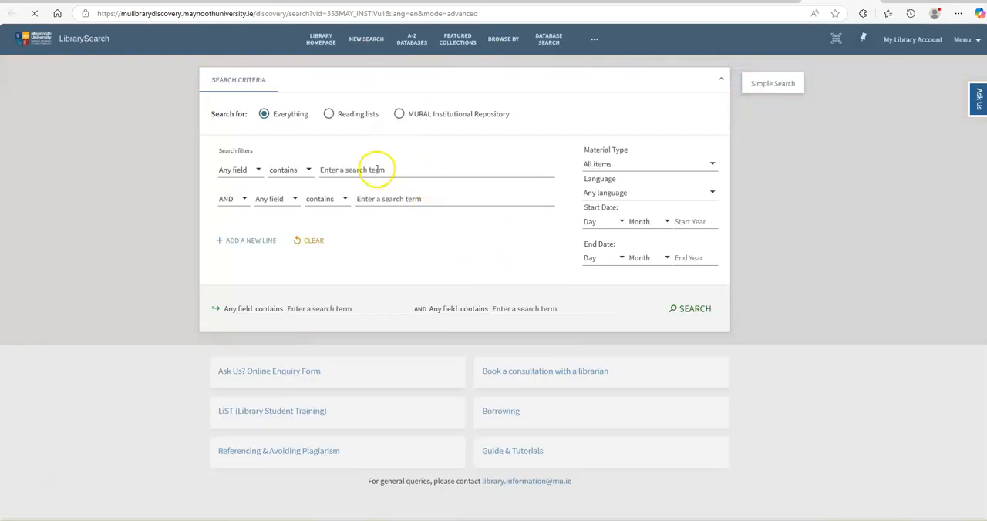
pyautogui.click(377, 170)
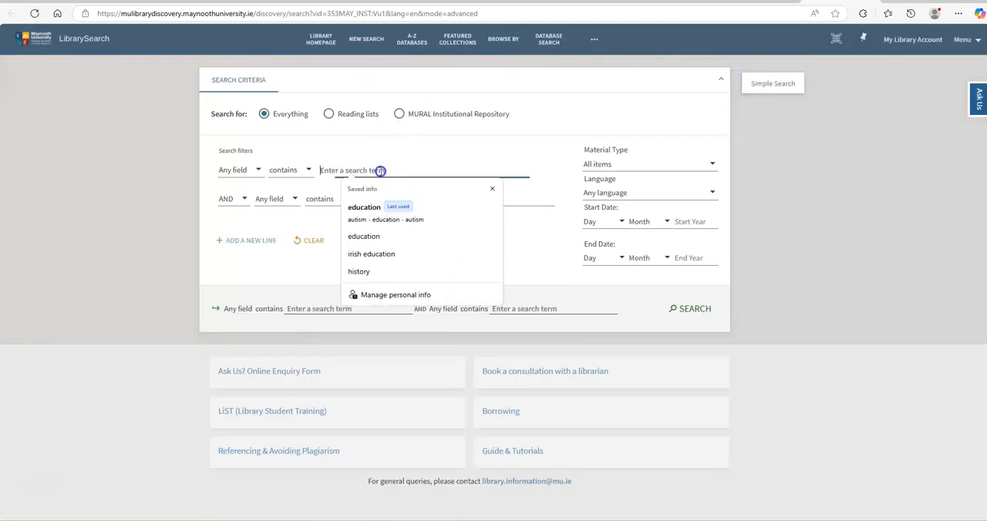
pyautogui.click(373, 216)
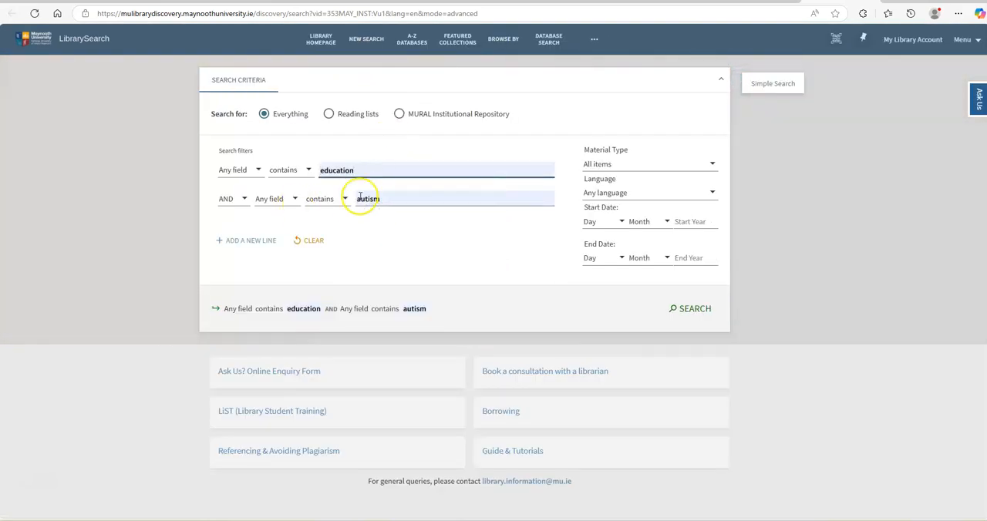
pyautogui.click(693, 309)
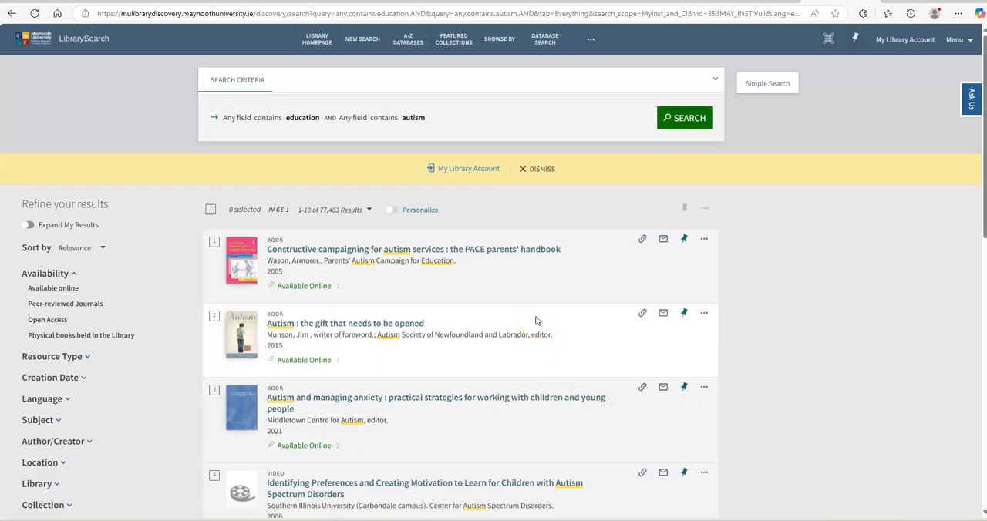
# Step: View the export and sharing actions available for the first search result
pyautogui.click(704, 240)
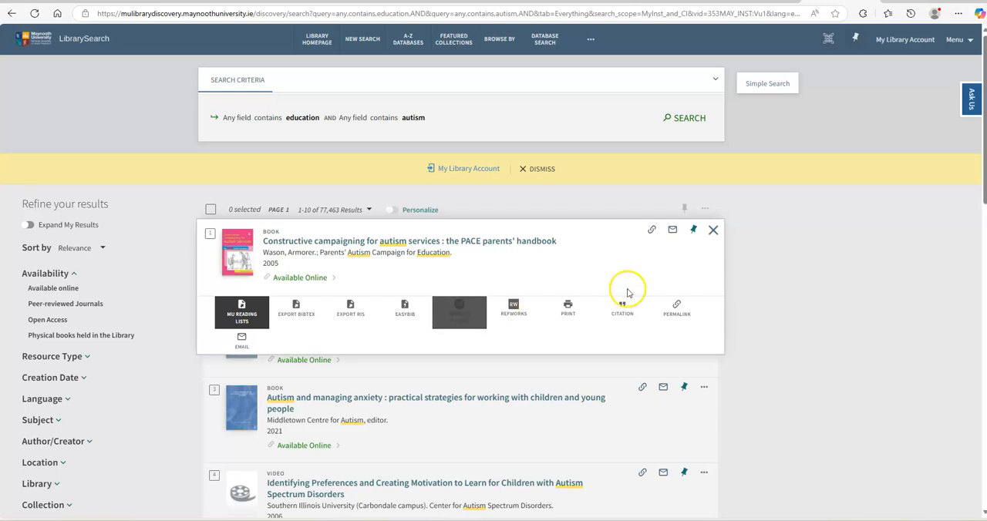
pyautogui.click(713, 230)
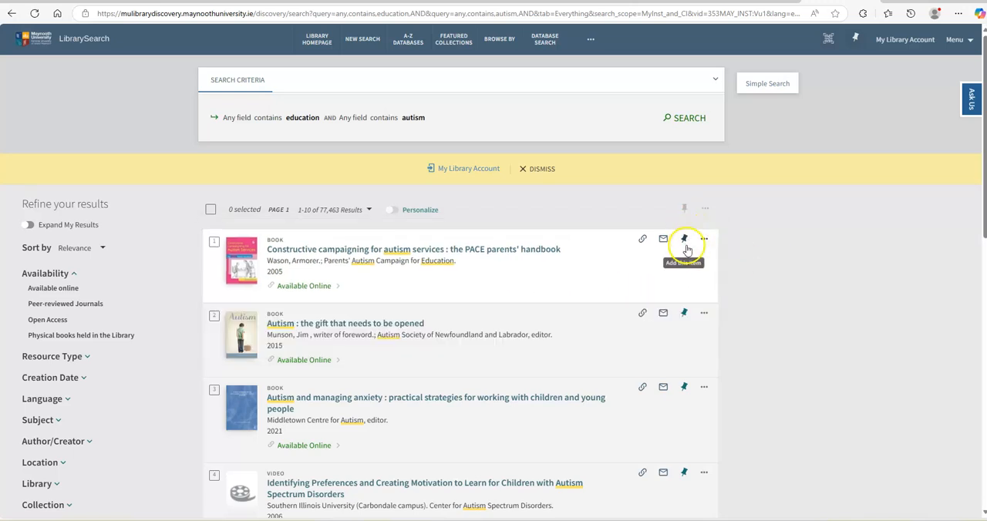
# Step: Add the first three search results to the favorites and open the saved records list
pyautogui.click(685, 244)
pyautogui.click(685, 314)
pyautogui.click(690, 387)
pyautogui.click(854, 38)
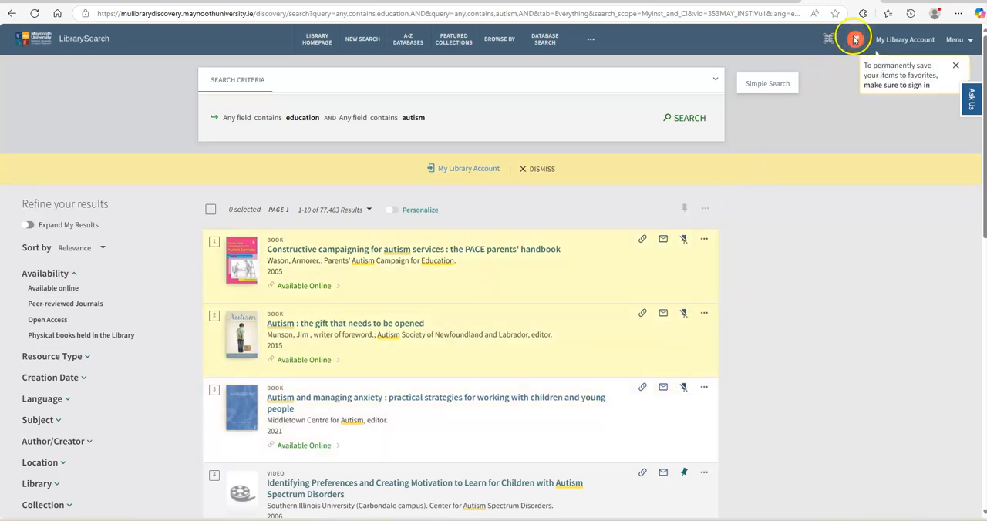
pyautogui.click(855, 41)
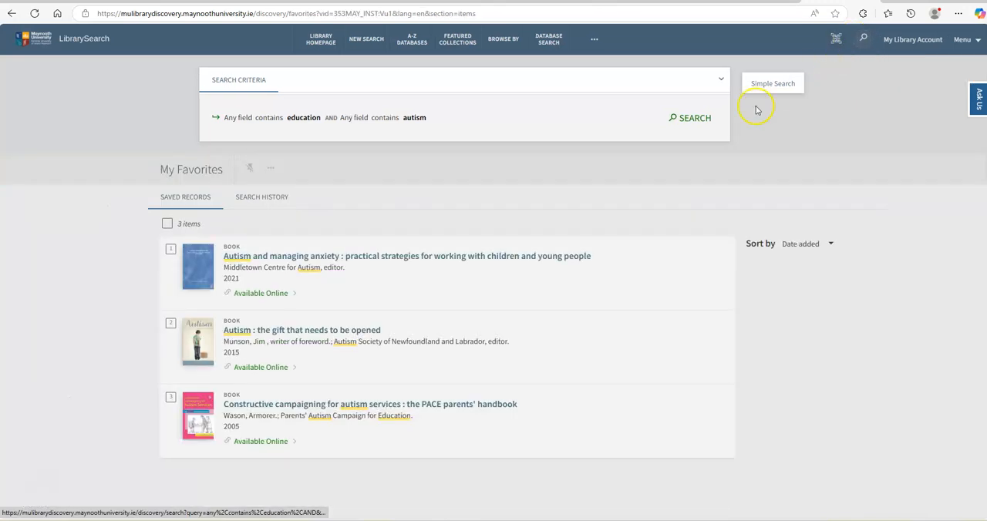
# Step: Select all three saved favorites and export them to EndNote Online
pyautogui.click(167, 224)
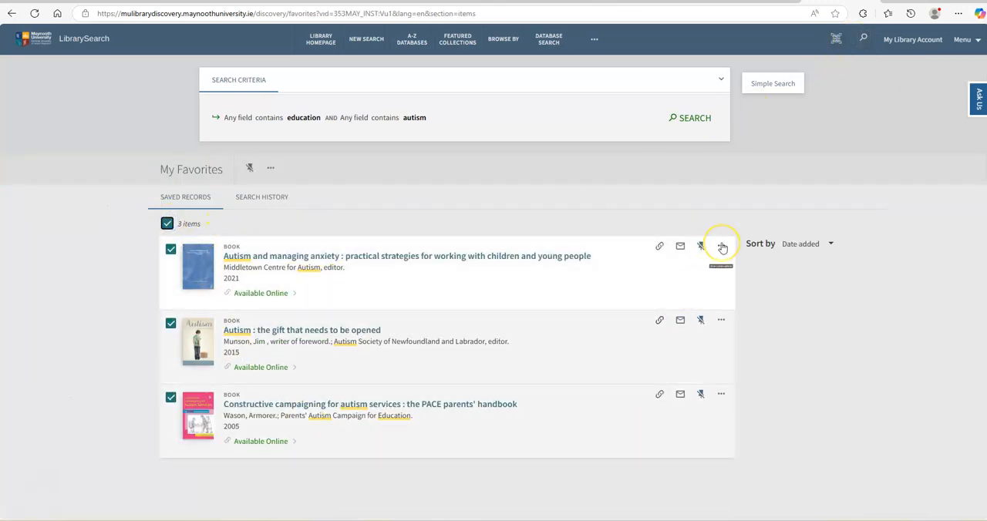
pyautogui.click(271, 167)
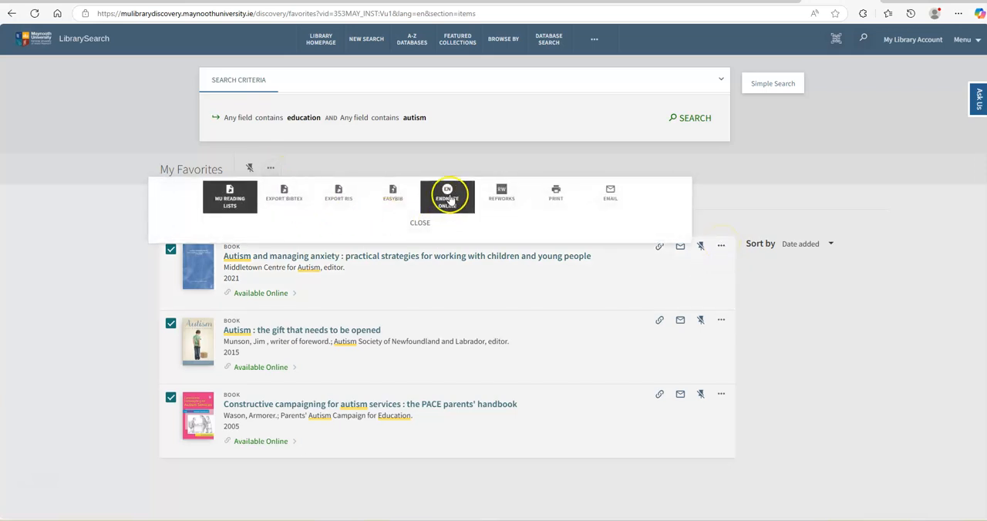
pyautogui.click(447, 195)
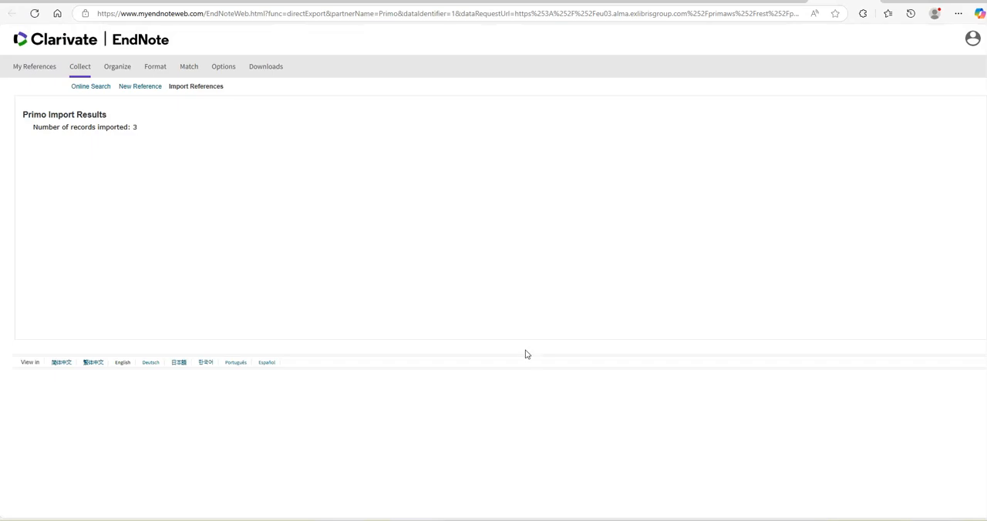
# Step: Select the first three unfiled references in EndNote and look through the groups they can be added to
pyautogui.click(33, 68)
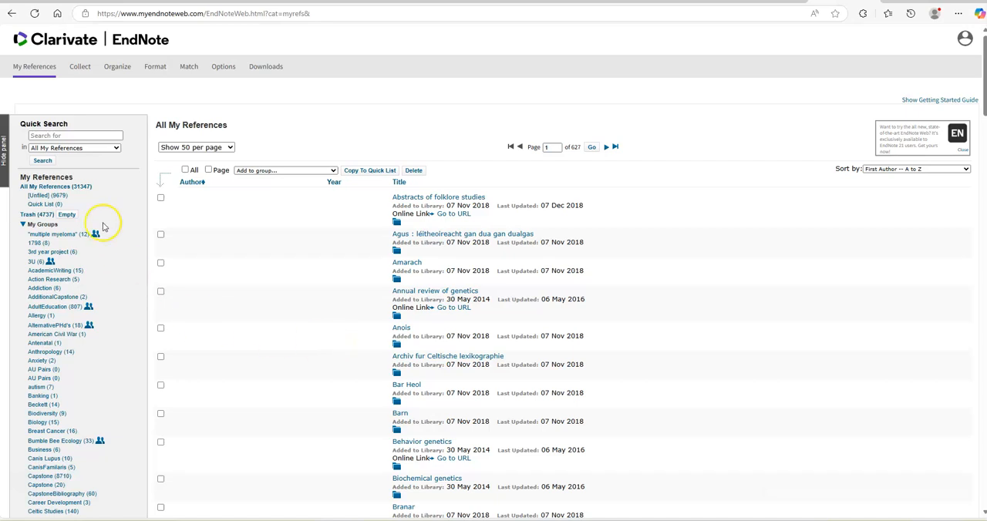
pyautogui.click(46, 186)
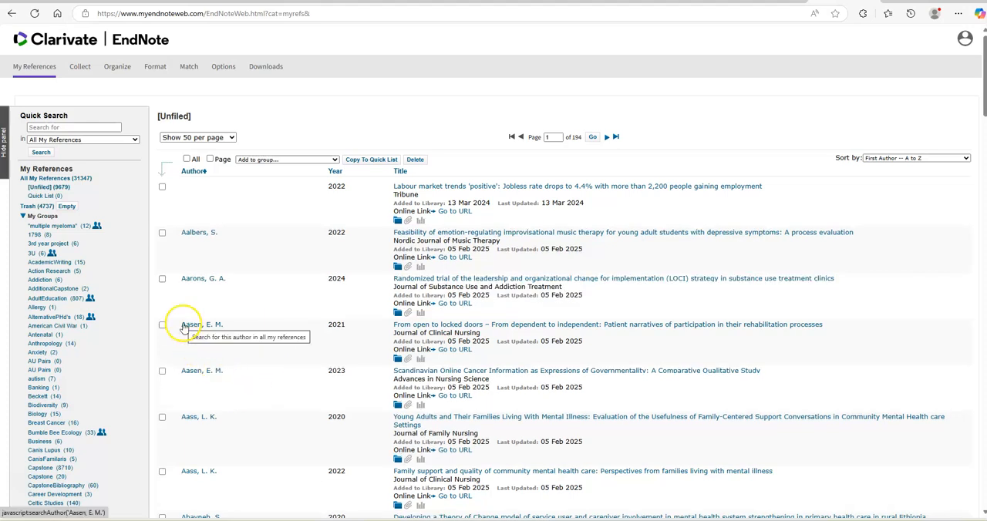
pyautogui.click(162, 187)
pyautogui.click(162, 233)
pyautogui.click(162, 281)
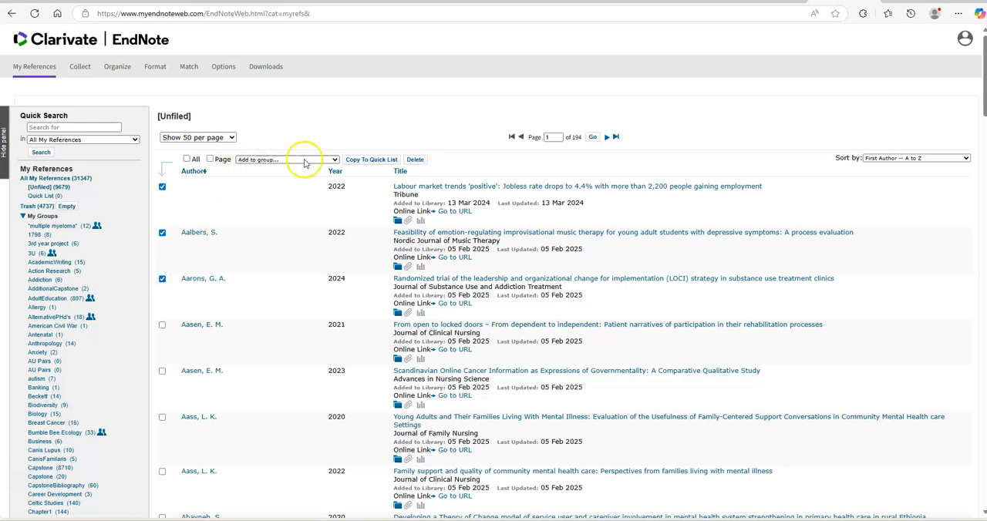
pyautogui.click(335, 160)
pyautogui.moveTo(335, 186); pyautogui.dragTo(364, 404)
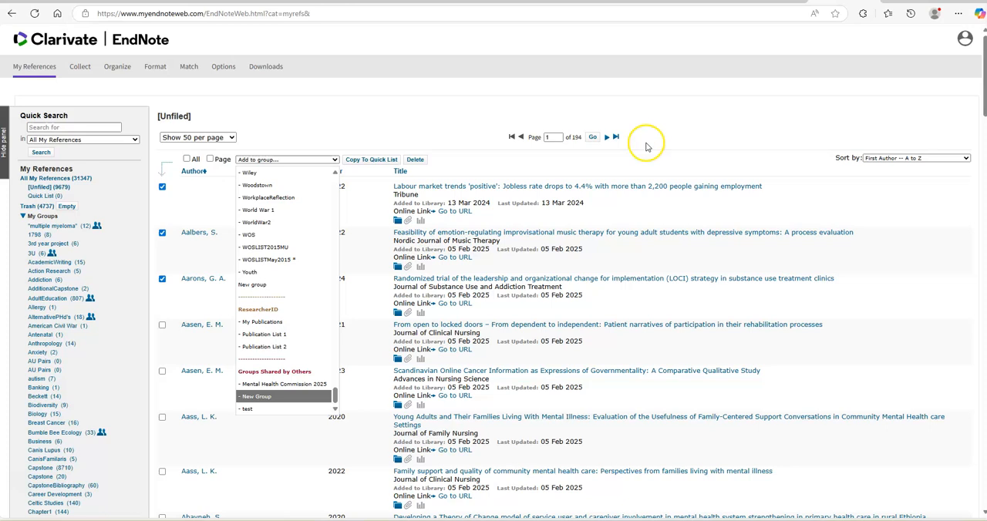
# Step: Open Web of Science from the library's A-Z databases and search for topic "education" AND all fields "autism"
pyautogui.click(278, 2)
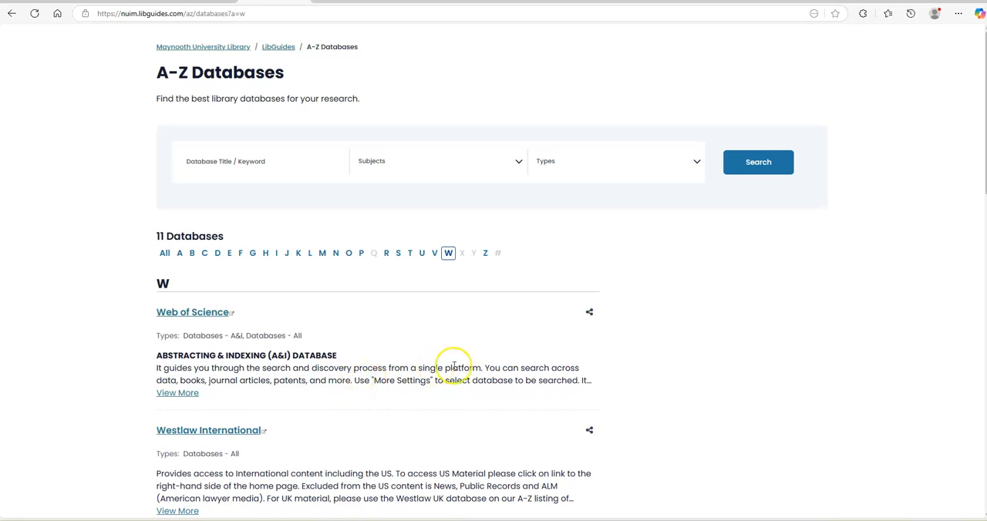
pyautogui.click(194, 312)
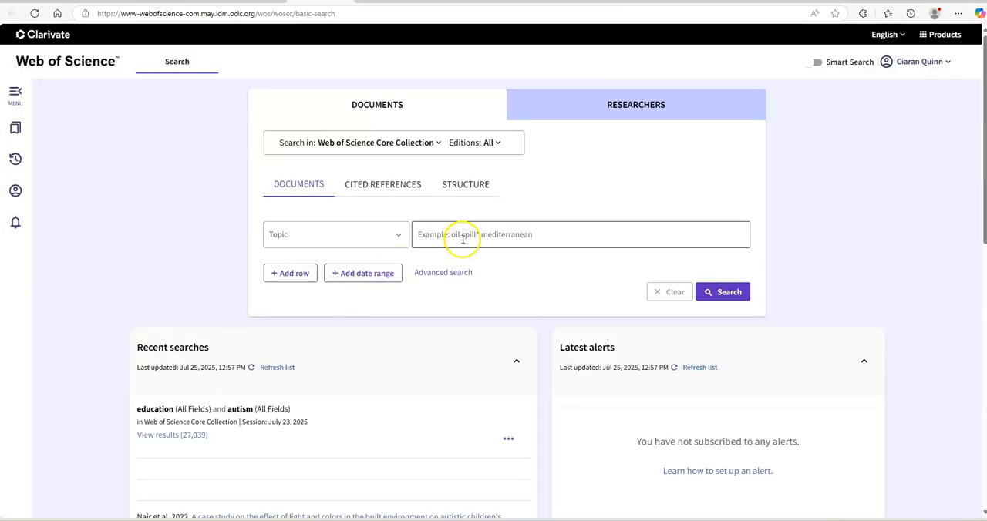
pyautogui.click(462, 239)
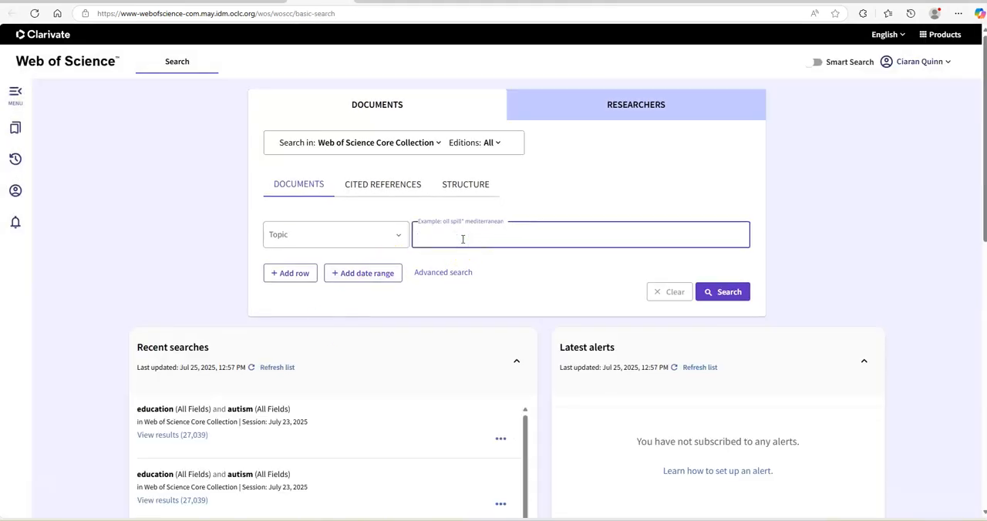
pyautogui.write('education')
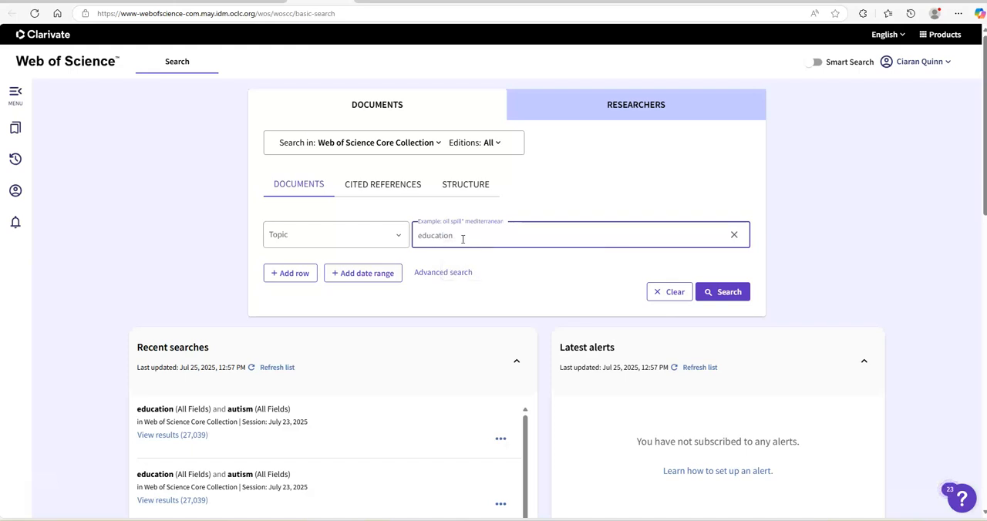
pyautogui.click(290, 274)
pyautogui.click(452, 278)
pyautogui.write('autism')
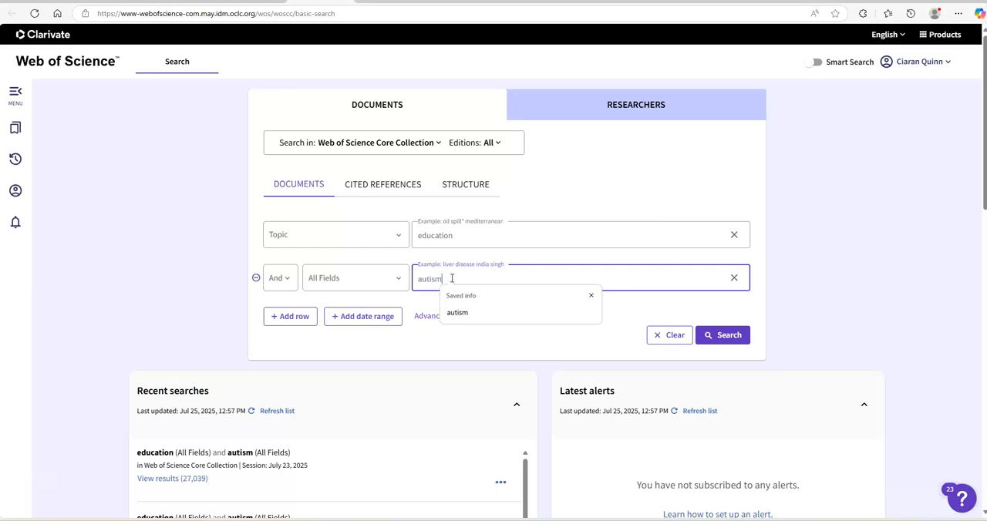
pyautogui.click(734, 335)
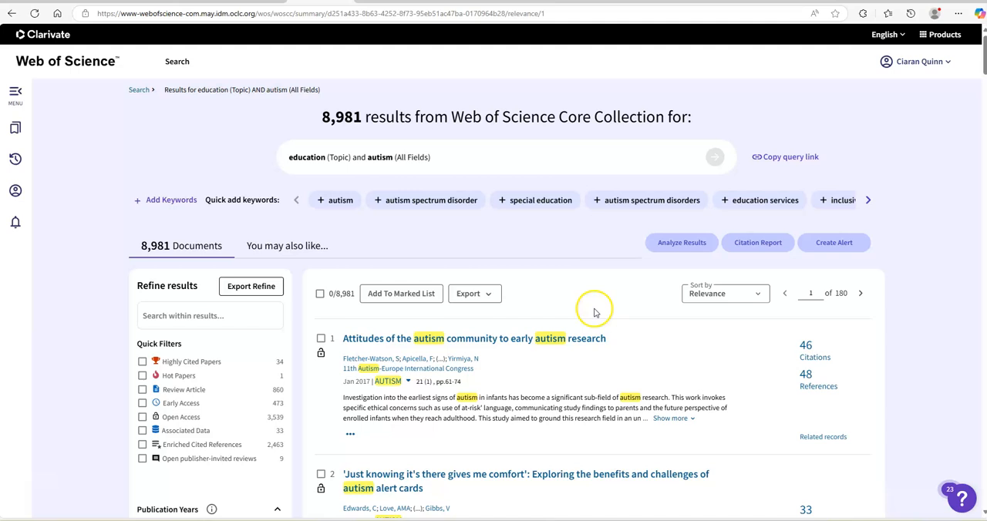
# Step: Export the first two Web of Science results to EndNote online with Author, Title, Source content, sent to the Unfiled group
pyautogui.click(321, 338)
pyautogui.click(322, 479)
pyautogui.click(501, 294)
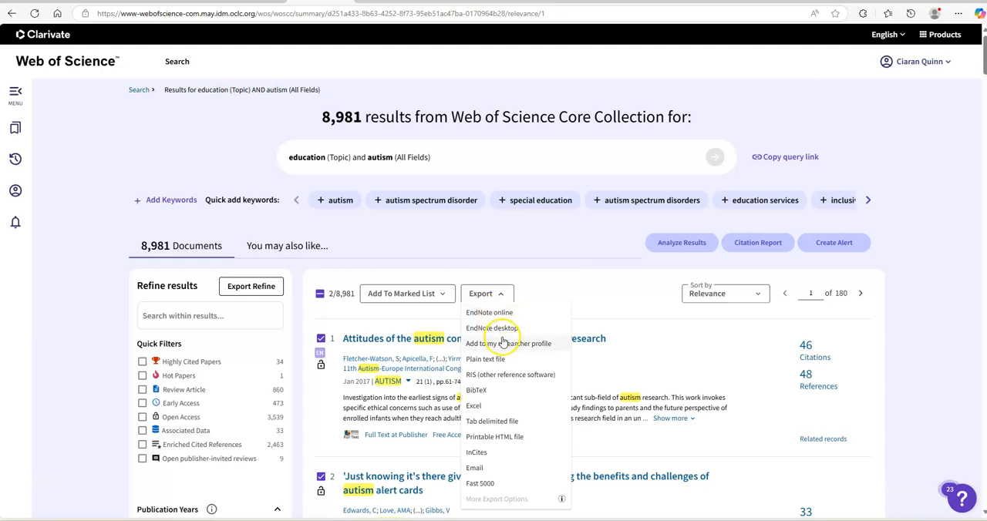
pyautogui.click(500, 312)
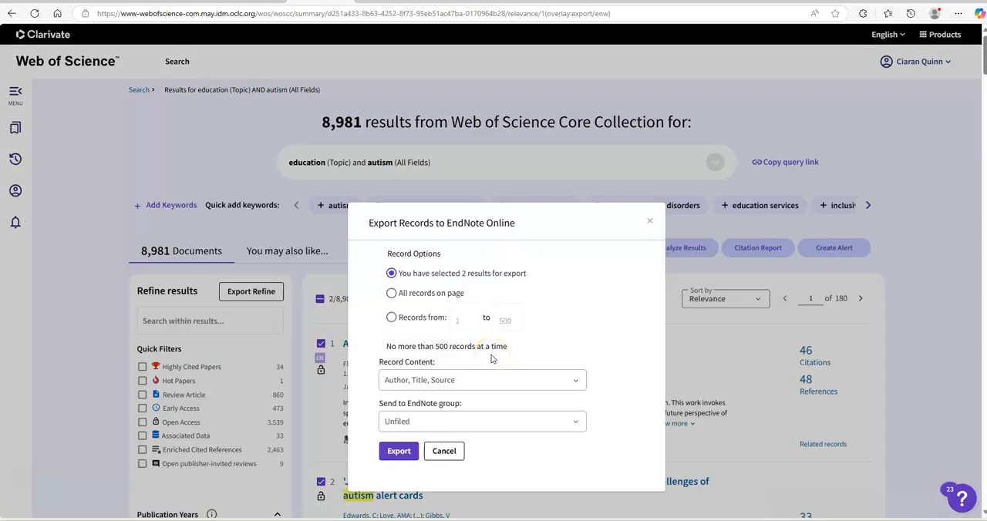
pyautogui.click(399, 452)
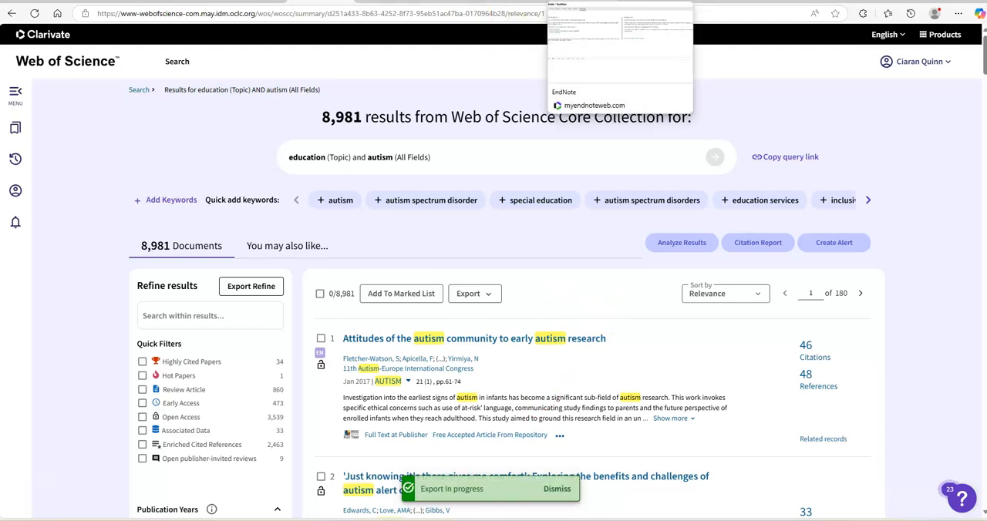
# Step: Return to the EndNote references list, select "Agus : léitheoireacht gan dua gan dualgas" and "Amarach", and view the groups available for them
pyautogui.click(602, 3)
pyautogui.click(35, 68)
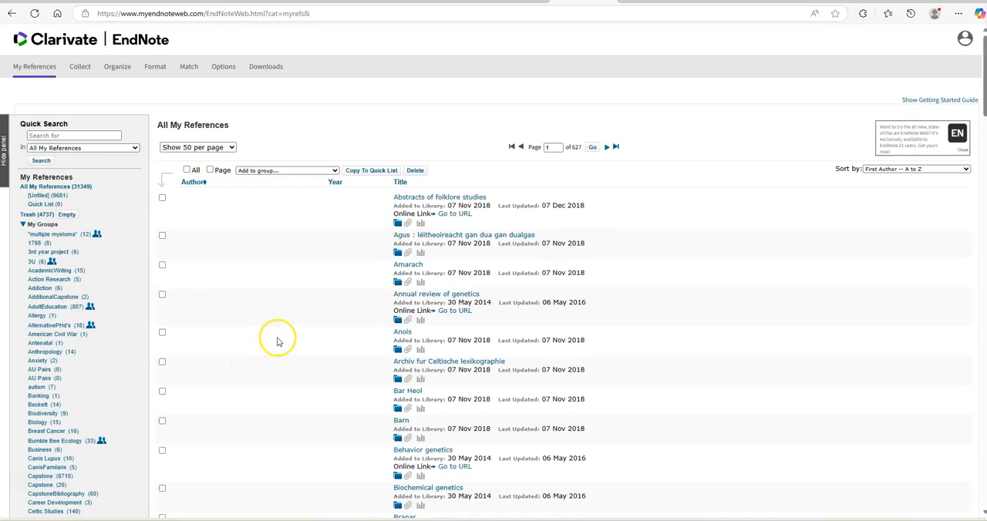
pyautogui.click(161, 235)
pyautogui.click(162, 267)
pyautogui.click(335, 170)
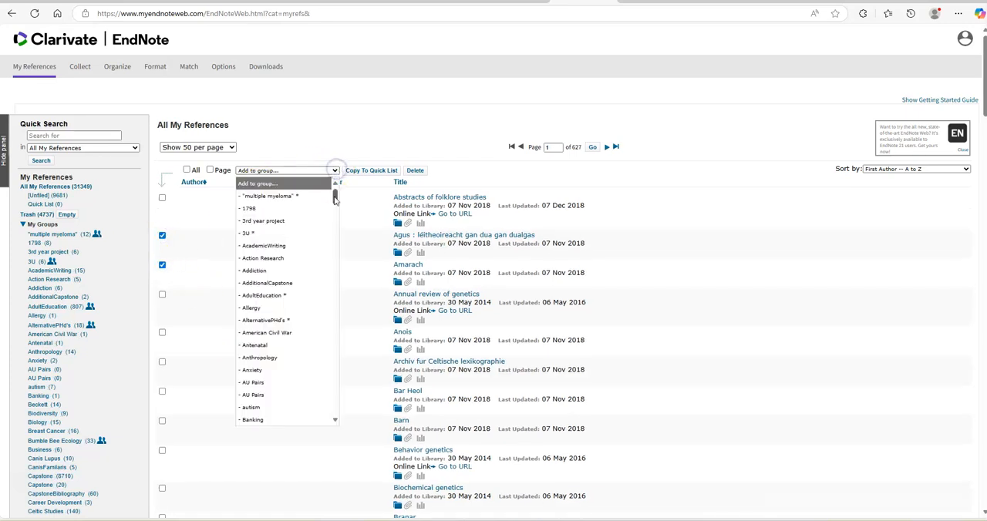
pyautogui.click(354, 233)
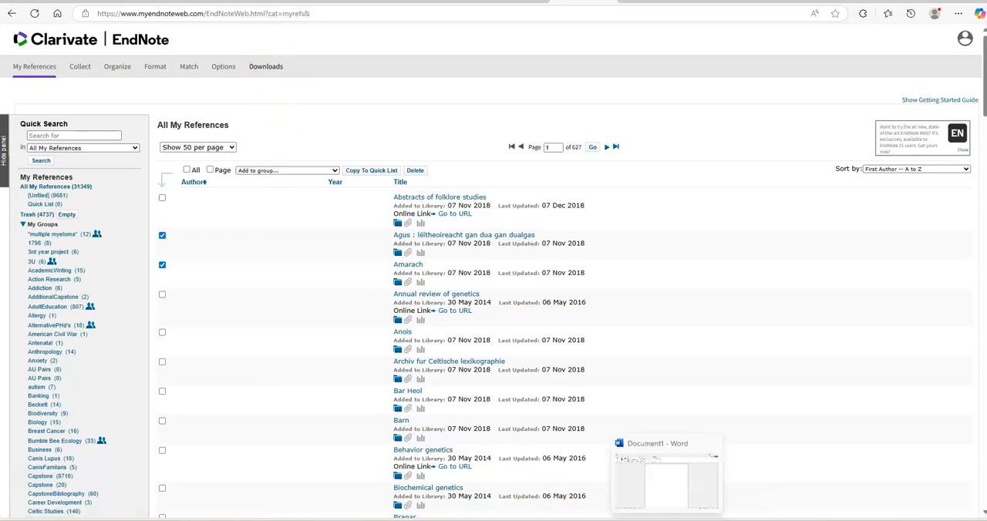
# Step: Switch to the Word document and set the Cite While You Write application to EndNote online
pyautogui.click(660, 497)
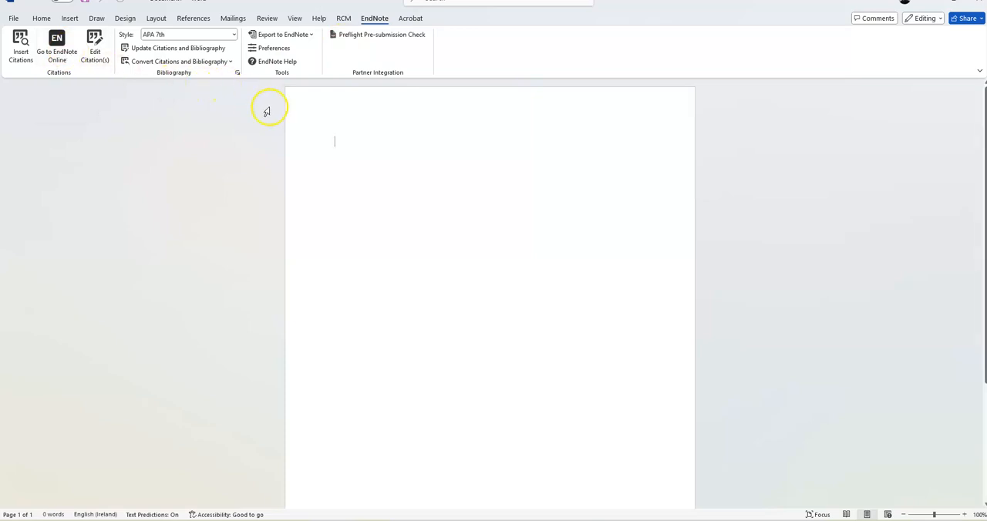
pyautogui.click(287, 49)
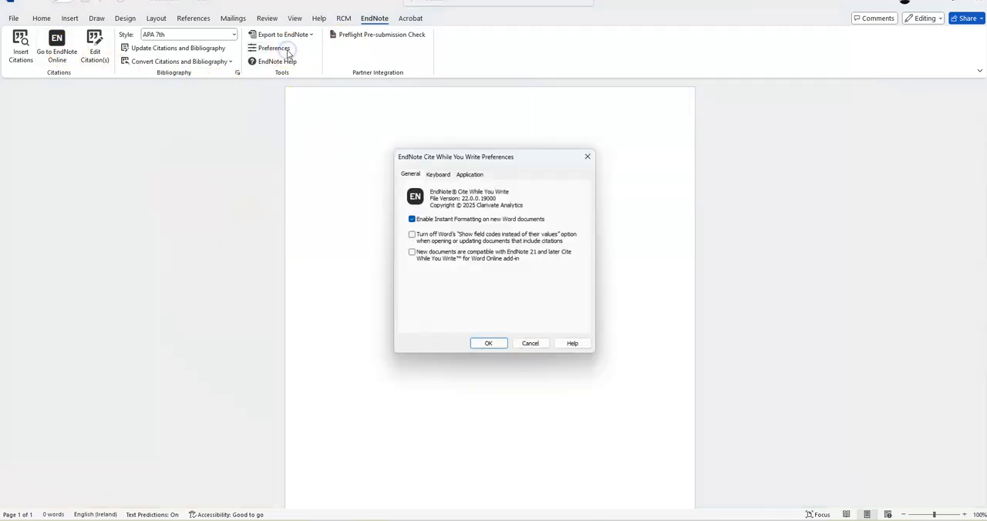
pyautogui.click(469, 173)
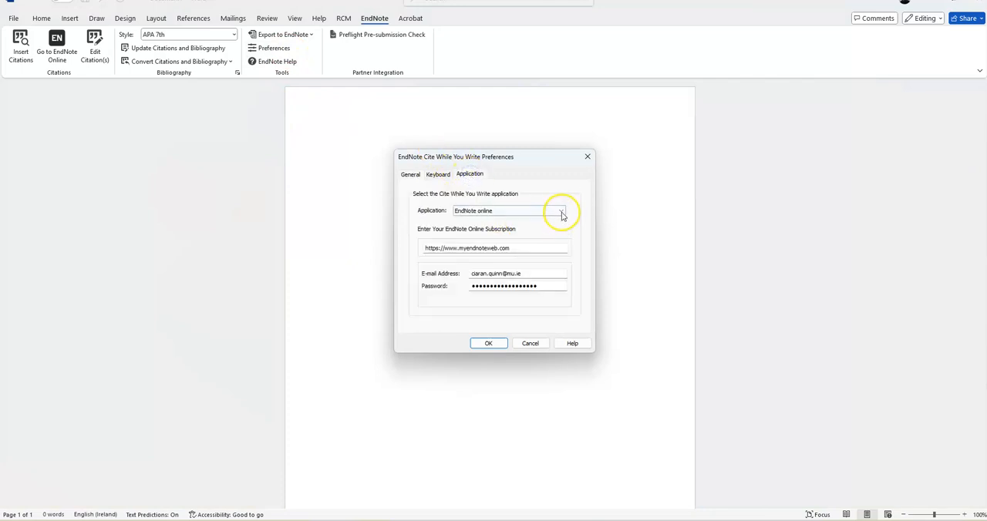
pyautogui.click(561, 210)
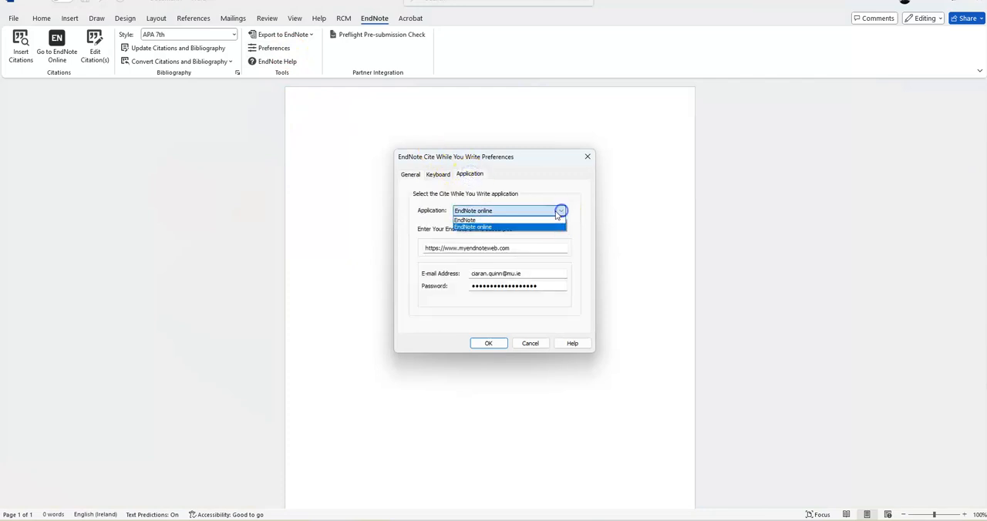
pyautogui.click(508, 227)
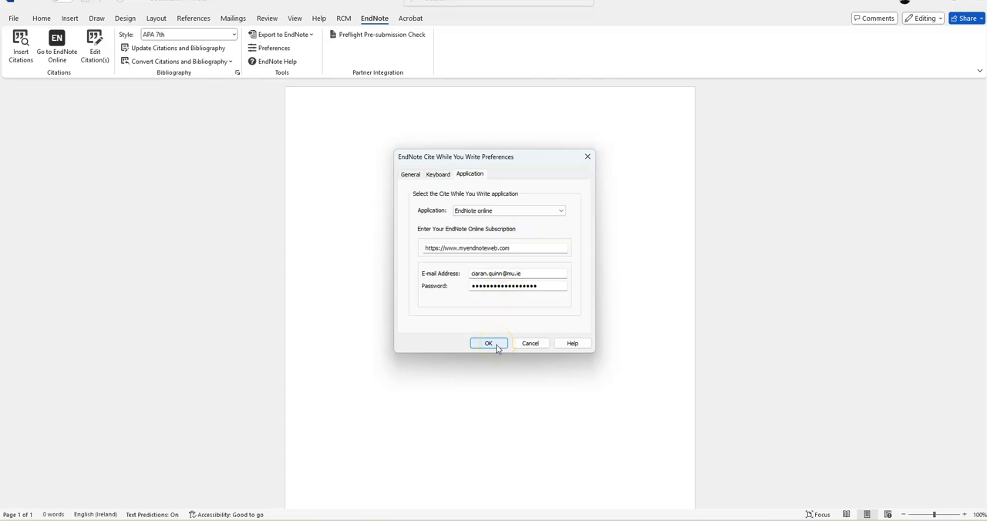
pyautogui.click(496, 347)
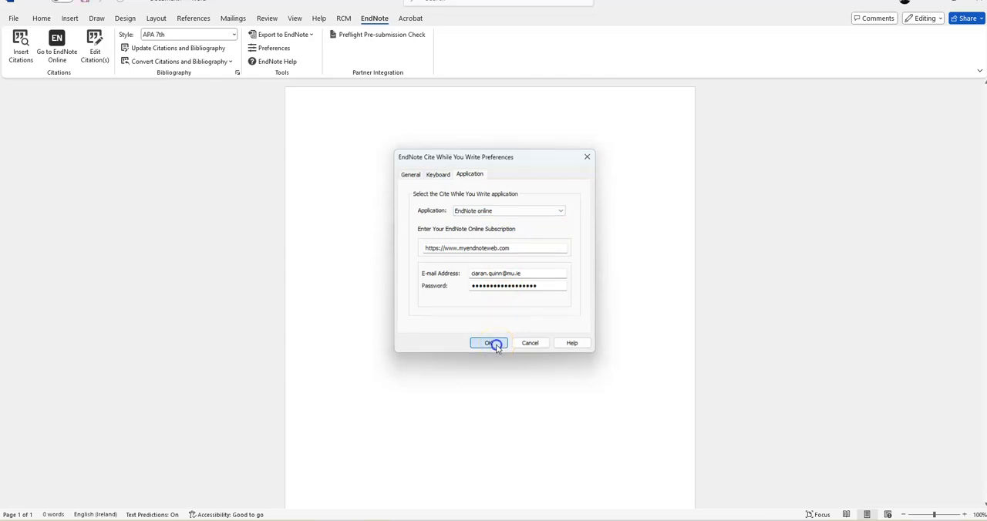
# Step: Enter the placeholder text "hcjhfhsdjvhjkhfhdjk" in the document body
pyautogui.click(368, 163)
pyautogui.write('hcjhfhsdjvhjkhfhdjk')
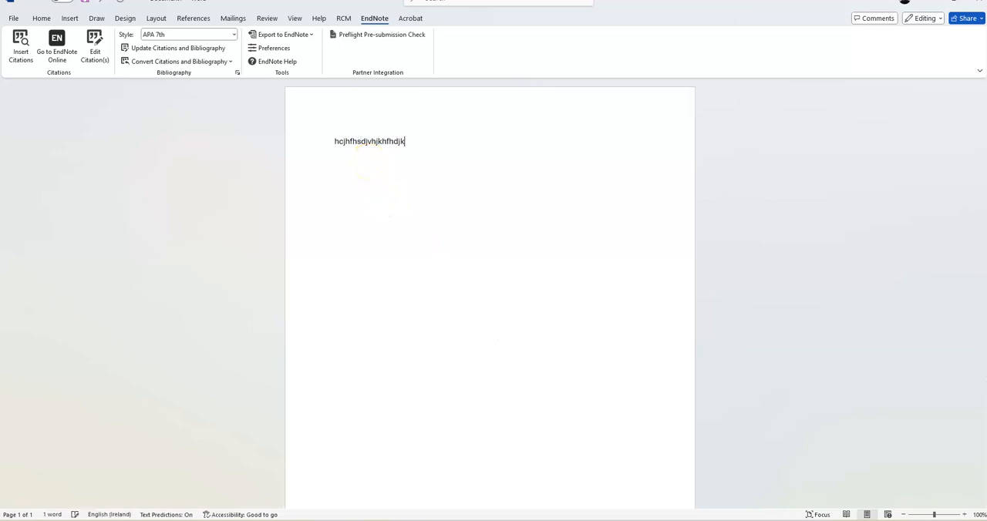
# Step: Search the EndNote references for "digital" and insert the first listed 2020 "Diabetes digital app technology" article as a citation after the text
pyautogui.click(24, 54)
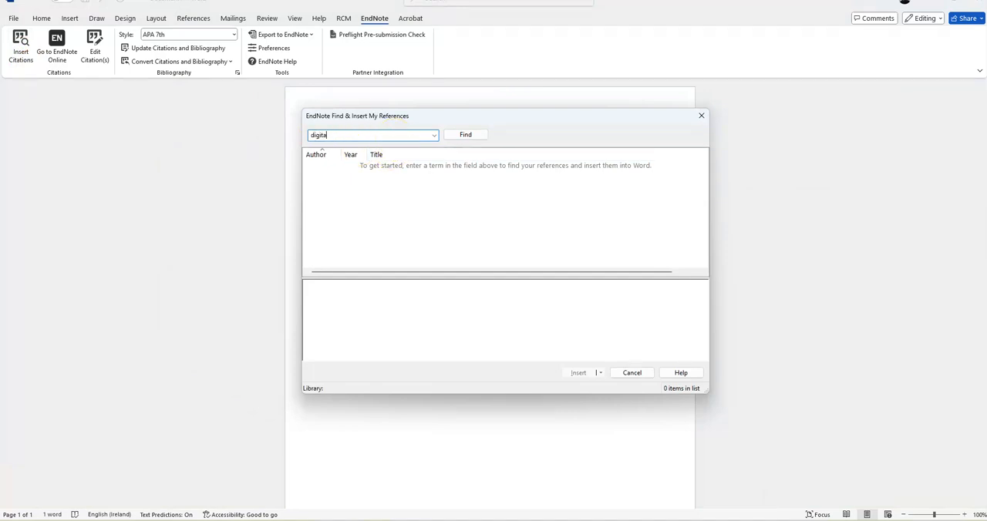
pyautogui.click(466, 135)
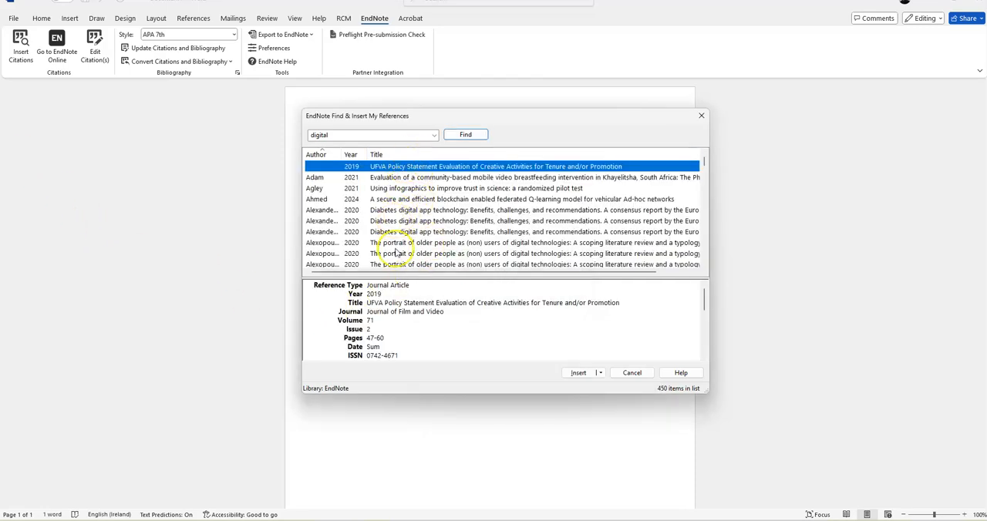
pyautogui.click(396, 210)
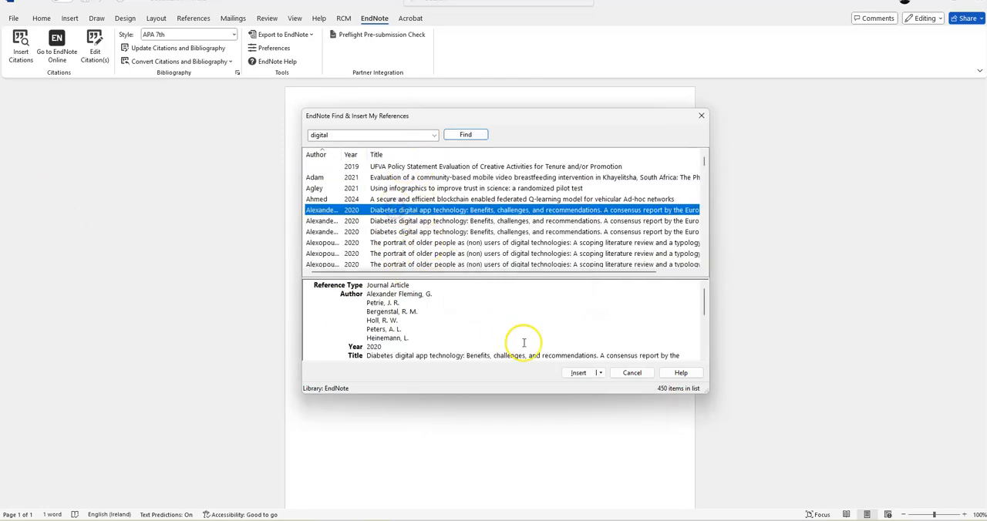
pyautogui.click(599, 374)
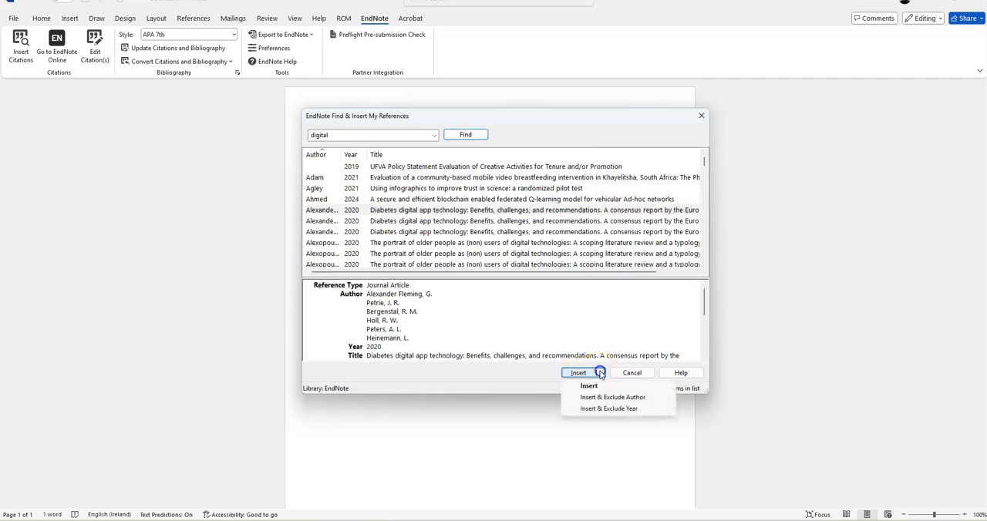
pyautogui.click(587, 384)
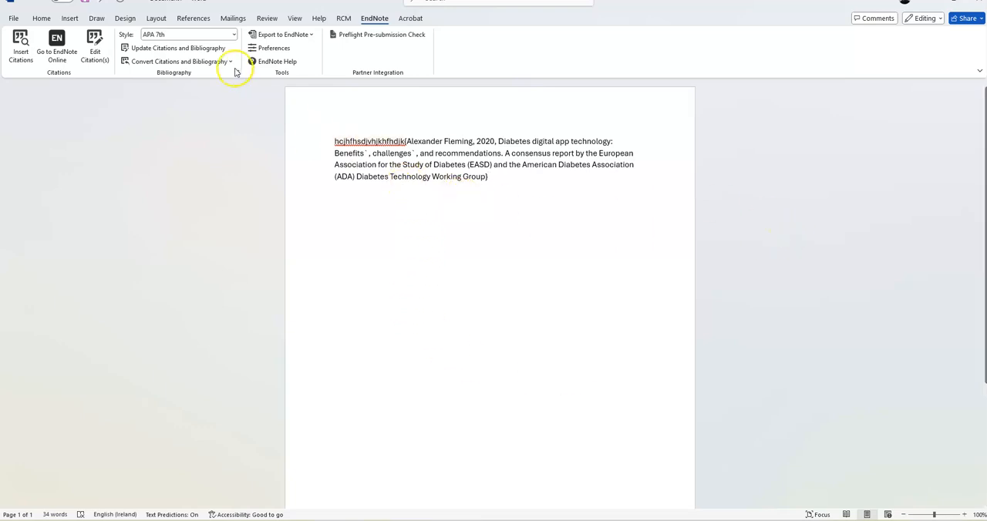
# Step: Change the citation and bibliography style to Harvard
pyautogui.click(232, 34)
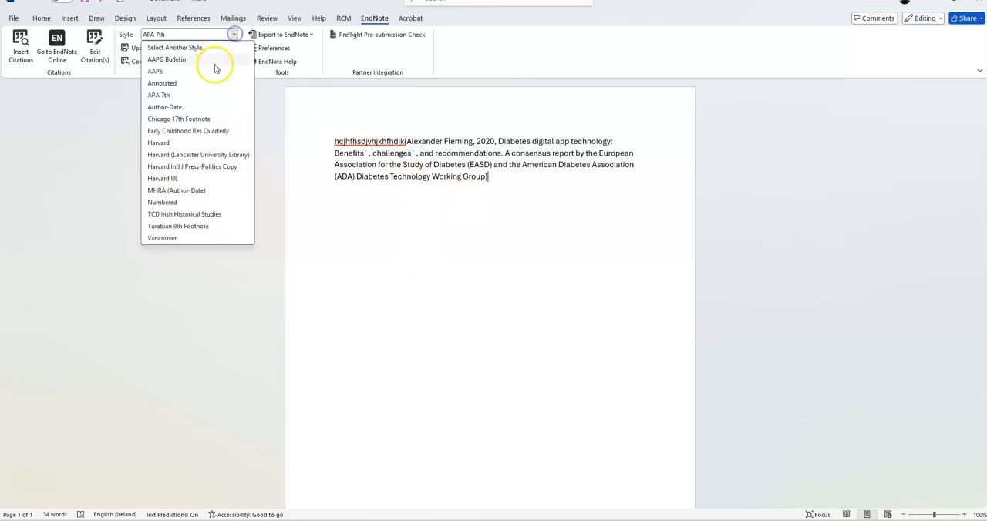
pyautogui.click(208, 143)
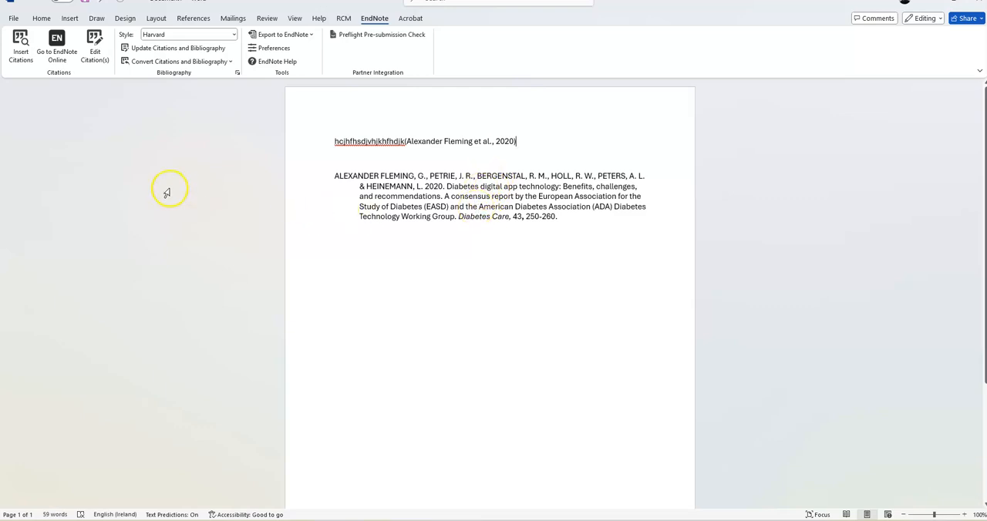
# Step: Review the Edit Citation and Reference details of the in-text citation, closing the citation manager without changes
pyautogui.click(420, 138)
pyautogui.click(414, 194)
pyautogui.click(424, 141)
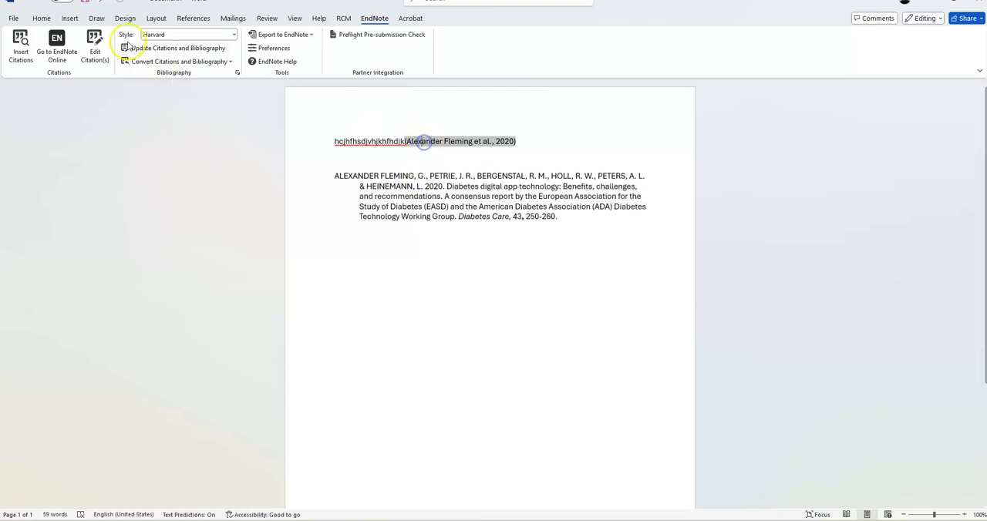
pyautogui.click(94, 54)
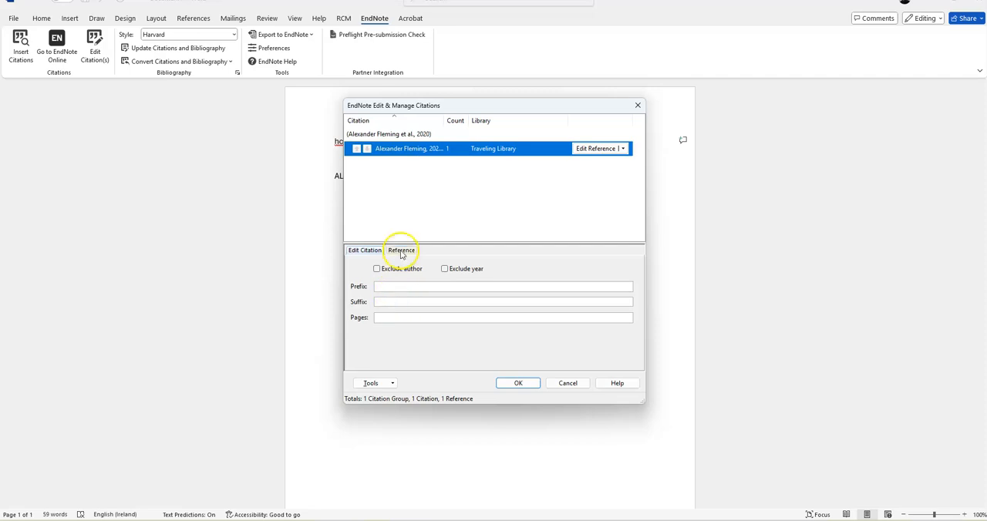
pyautogui.click(401, 251)
pyautogui.click(368, 251)
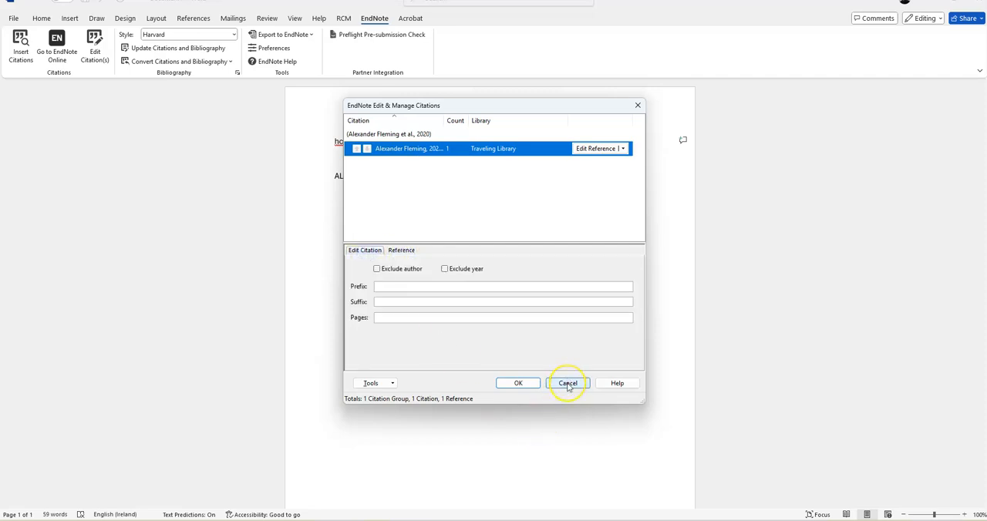
pyautogui.click(568, 385)
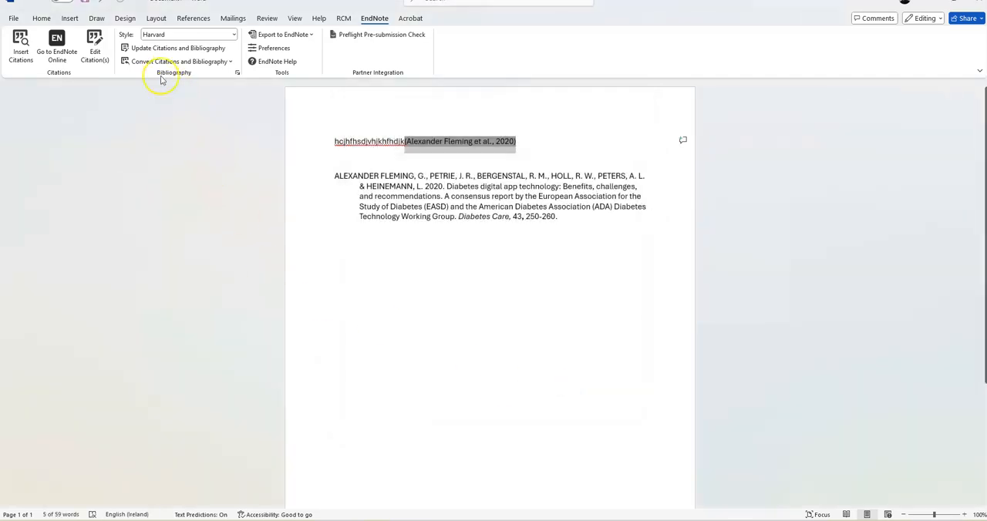
# Step: Examine the available bibliography styles and the options for converting citations and bibliography, without choosing any
pyautogui.click(234, 34)
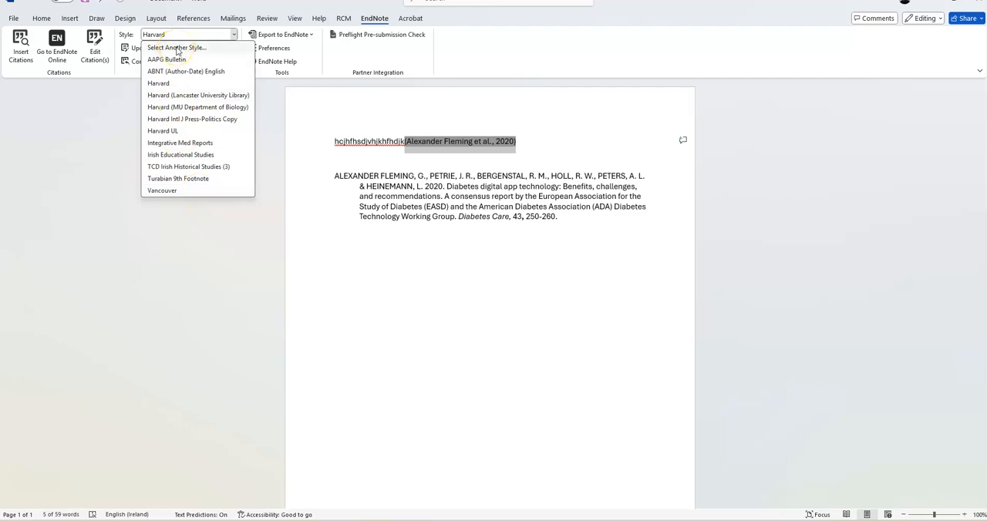
pyautogui.click(256, 247)
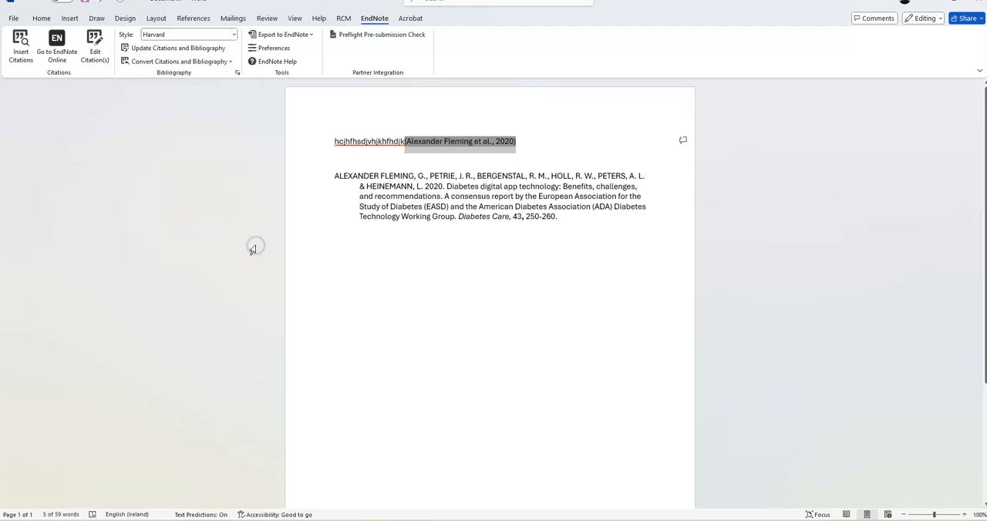
pyautogui.click(227, 61)
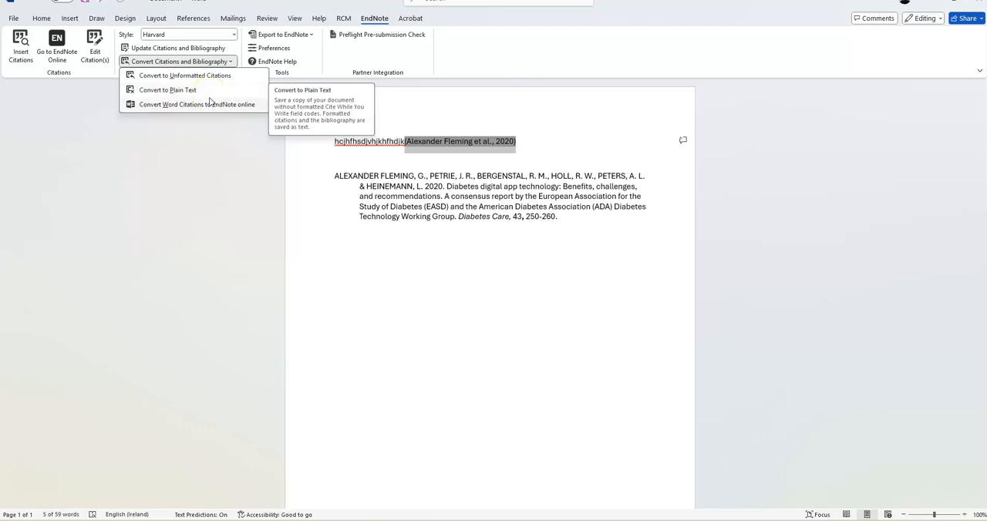
pyautogui.click(285, 215)
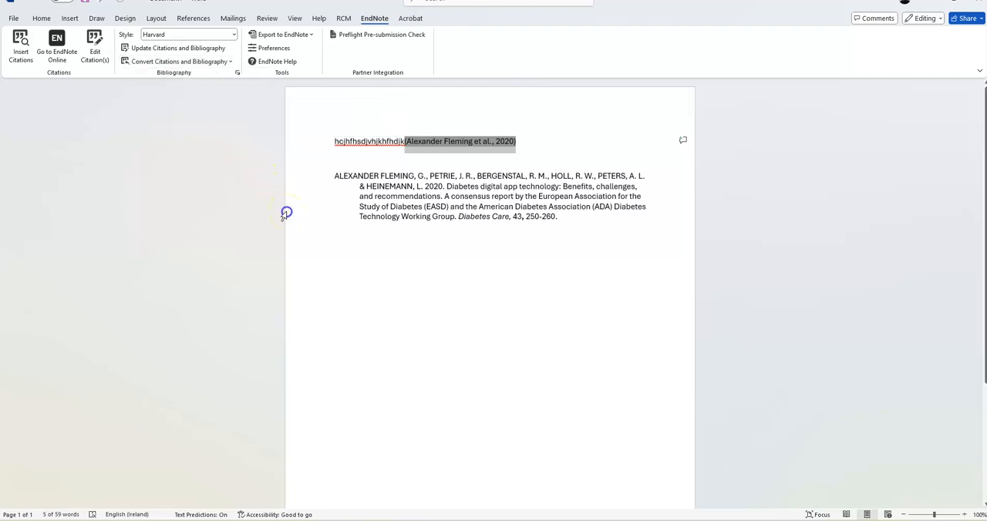
# Step: Check the Application settings in the Cite While You Write preferences, closing them without changes
pyautogui.click(271, 49)
pyautogui.click(468, 174)
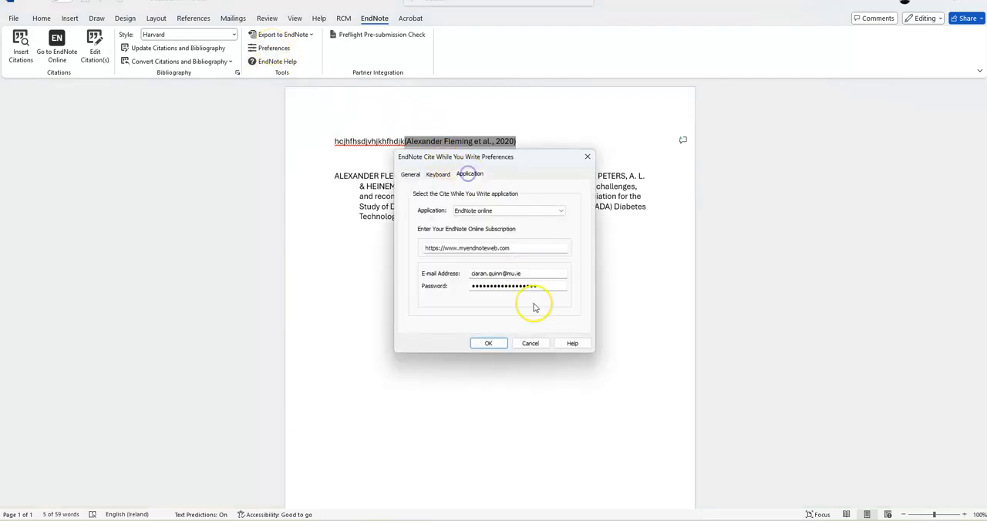
pyautogui.click(530, 343)
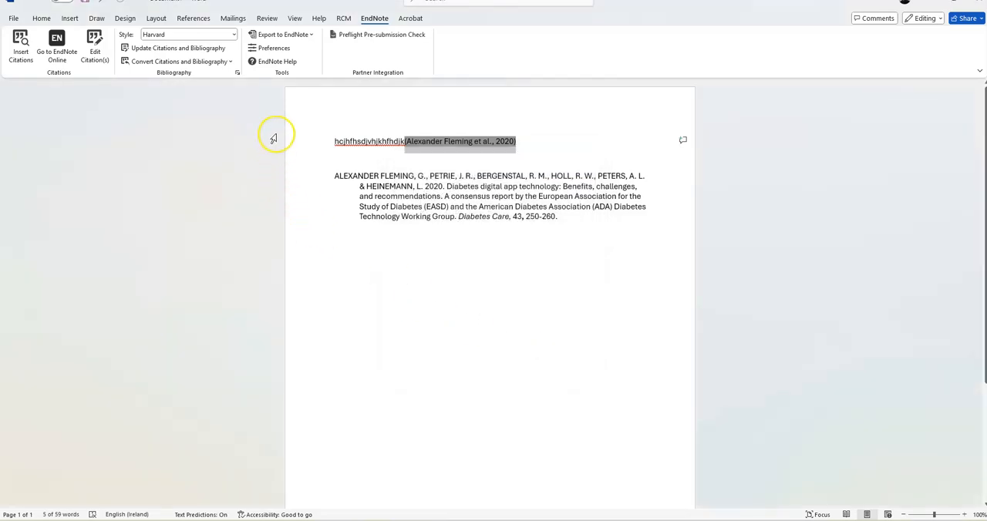